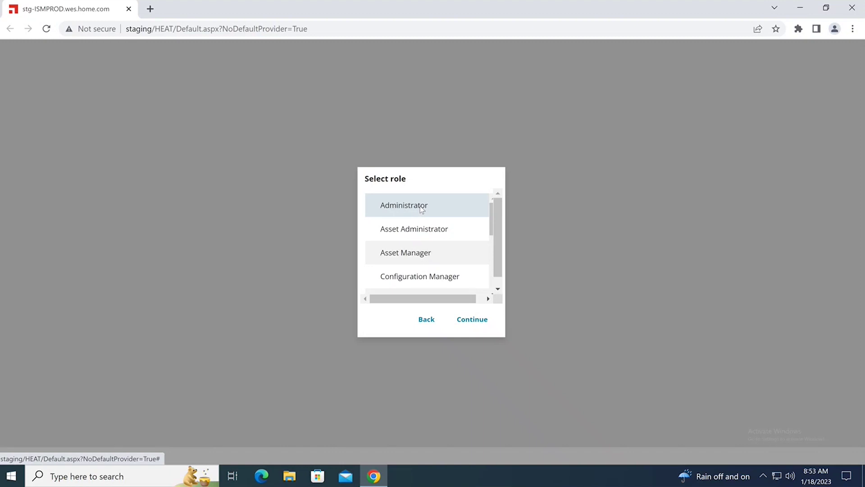
Log in to the application under the Administrator role
left_click(420, 206)
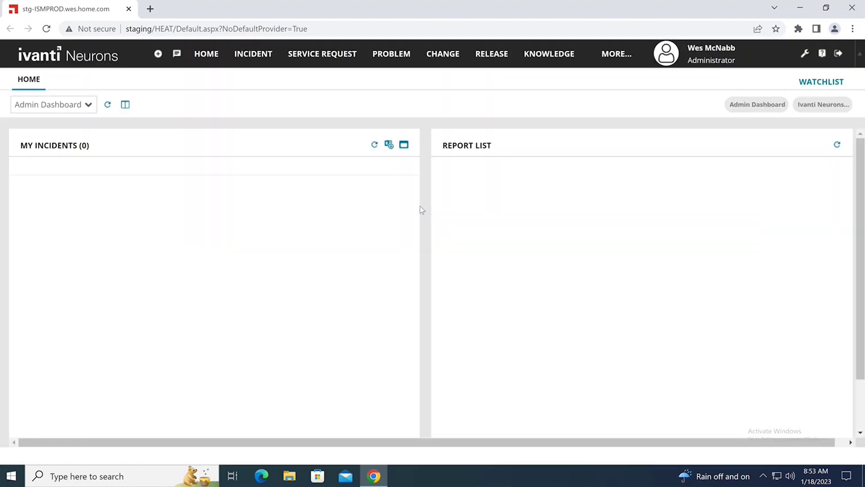
Open active incident 10480 and review its Status choices, leaving Status as Active
left_click(261, 59)
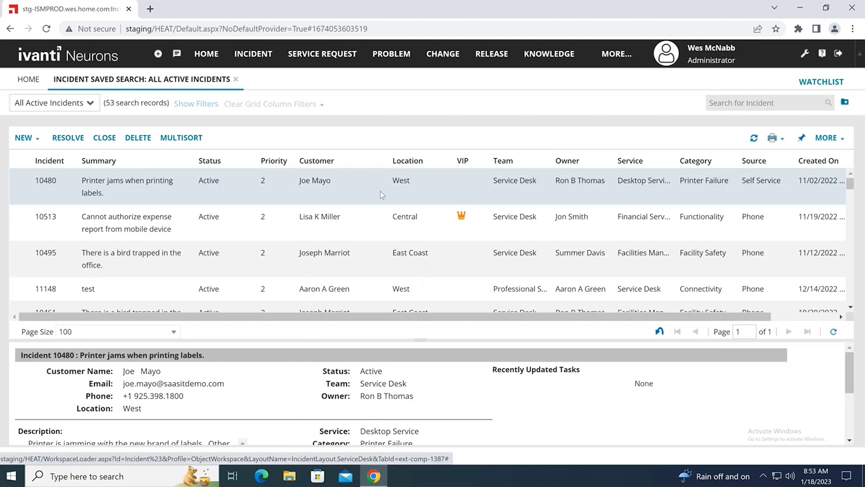
double_click(380, 191)
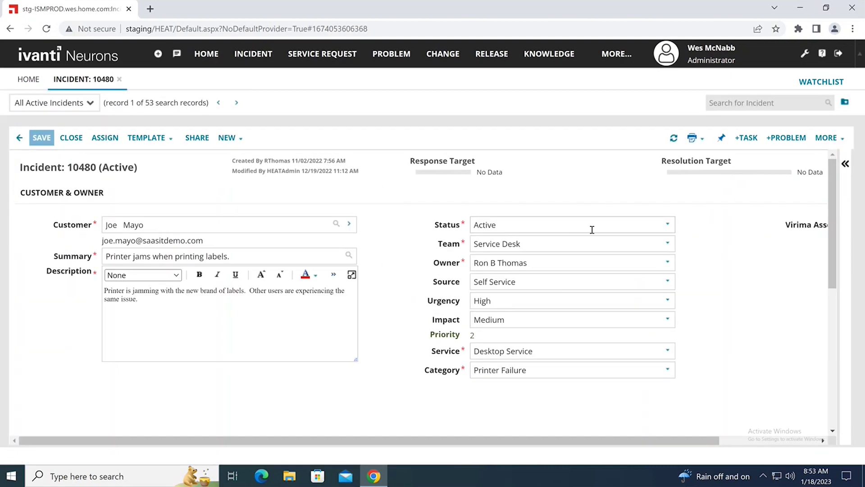
left_click(669, 225)
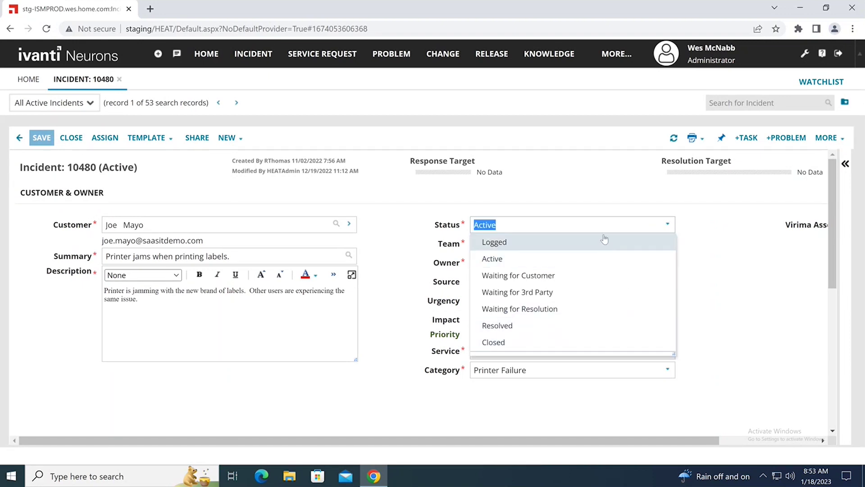
left_click(710, 235)
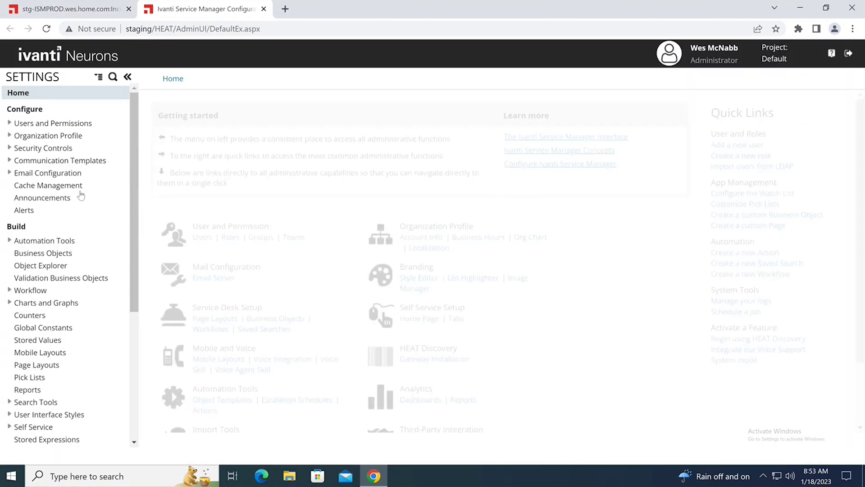
Open the Incident business object's Status field and its IncidentStatus pick list settings
left_click(51, 253)
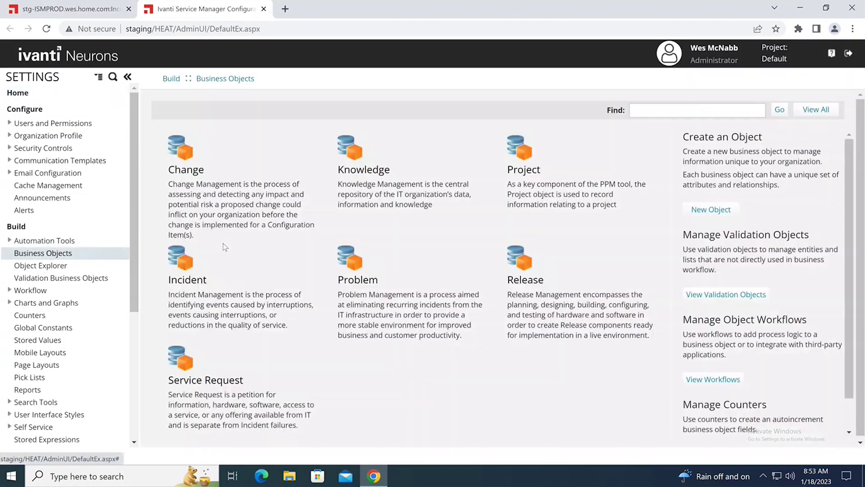
left_click(204, 283)
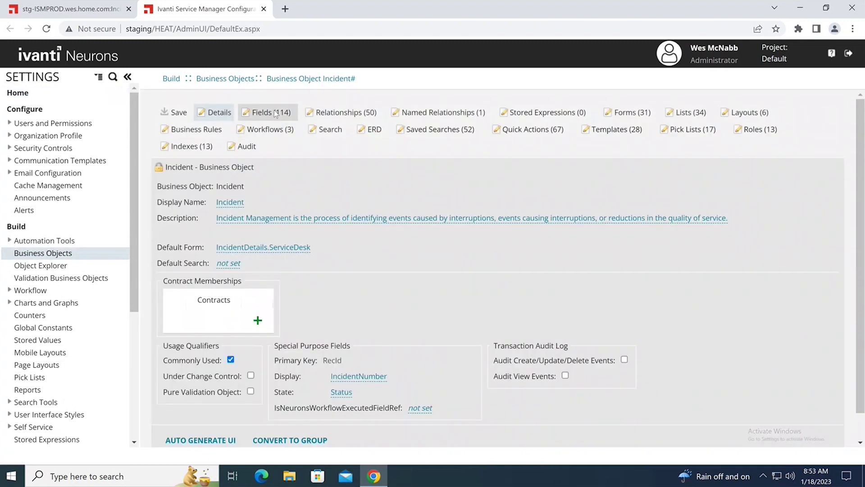
left_click(274, 113)
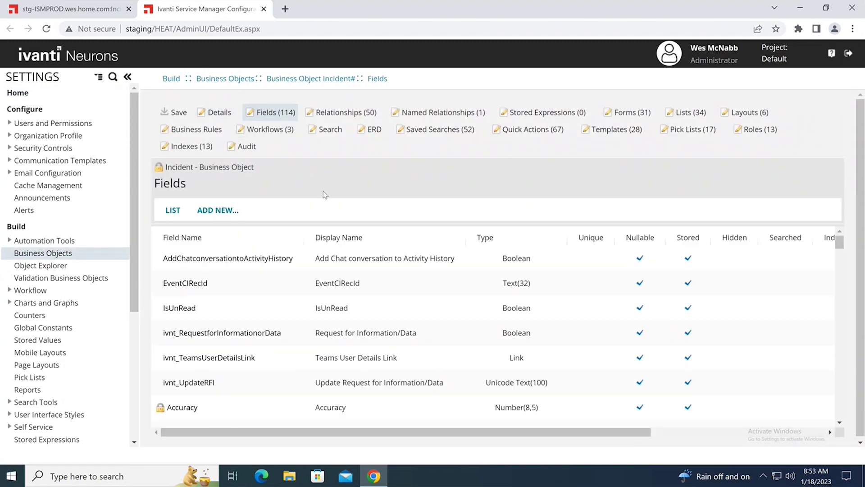
scroll(277, 241, "down", 1)
scroll(277, 245, "down", 20)
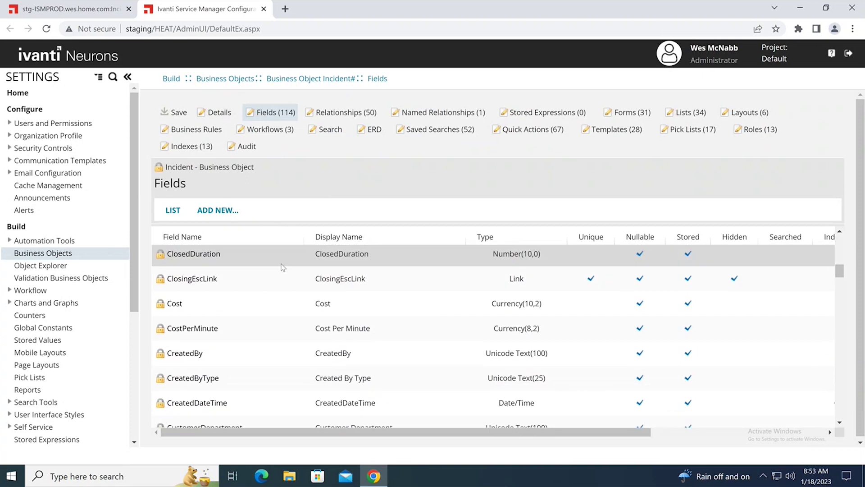
scroll(284, 288, "down", 15)
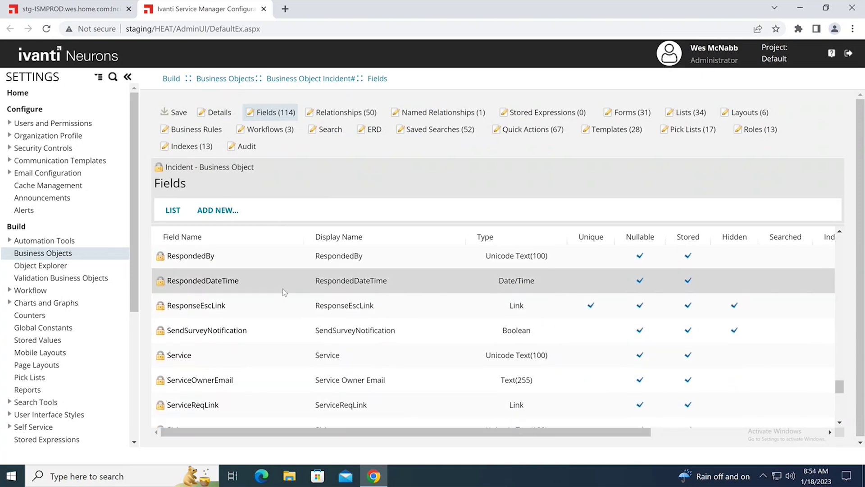
scroll(284, 292, "down", 5)
scroll(284, 292, "down", 2)
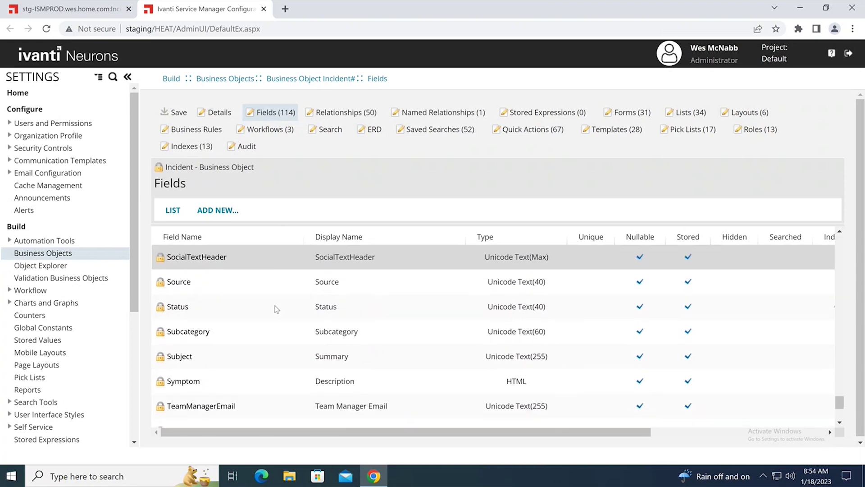
scroll(203, 285, "up", 1)
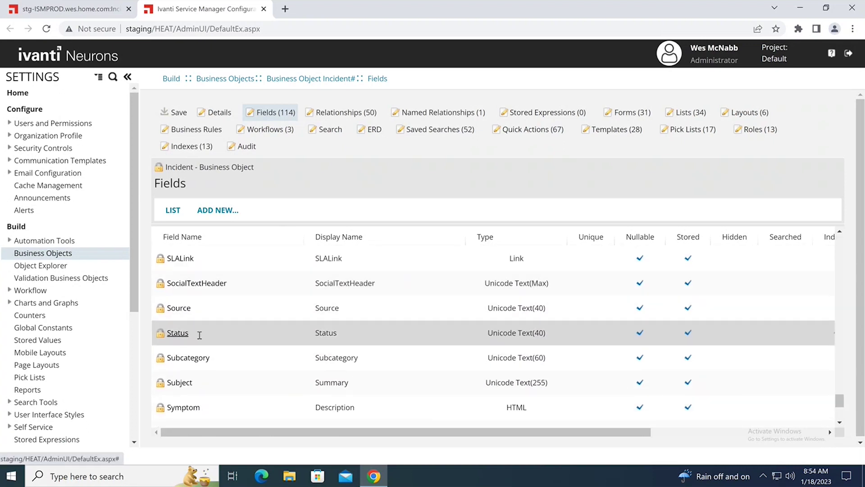
left_click(182, 333)
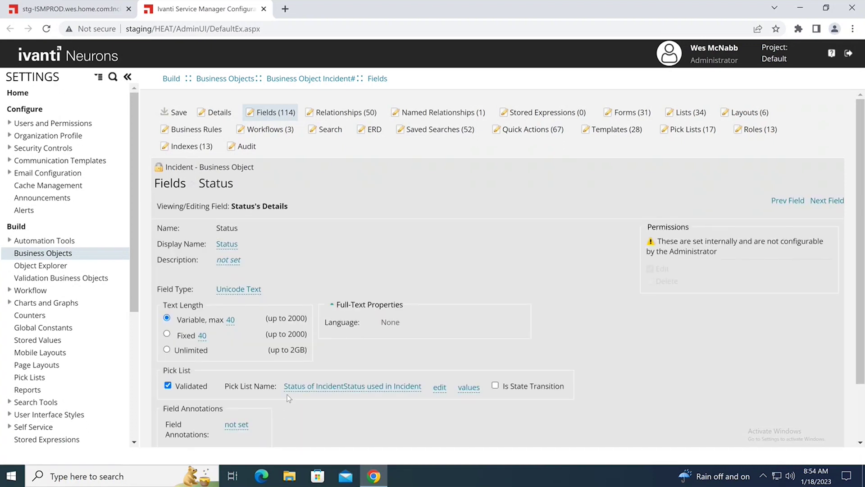
left_click(442, 390)
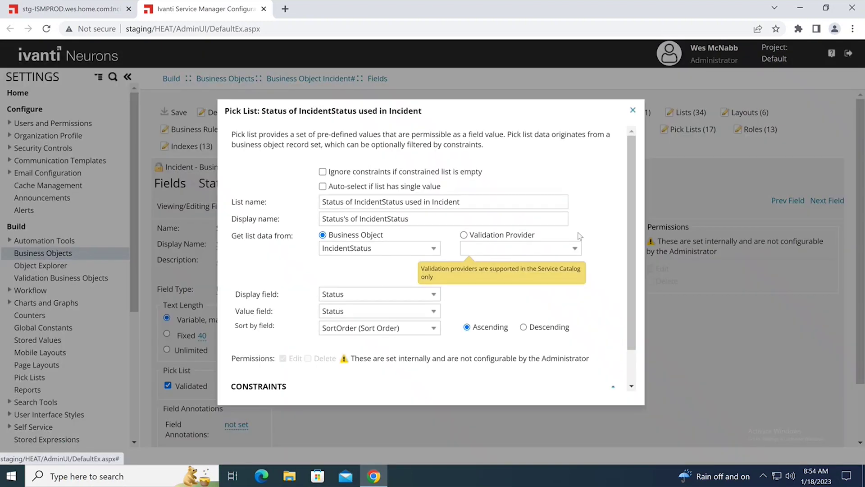
Add a pick list constraint on the Status field with the Not Equal to operator
scroll(591, 225, "down", 1)
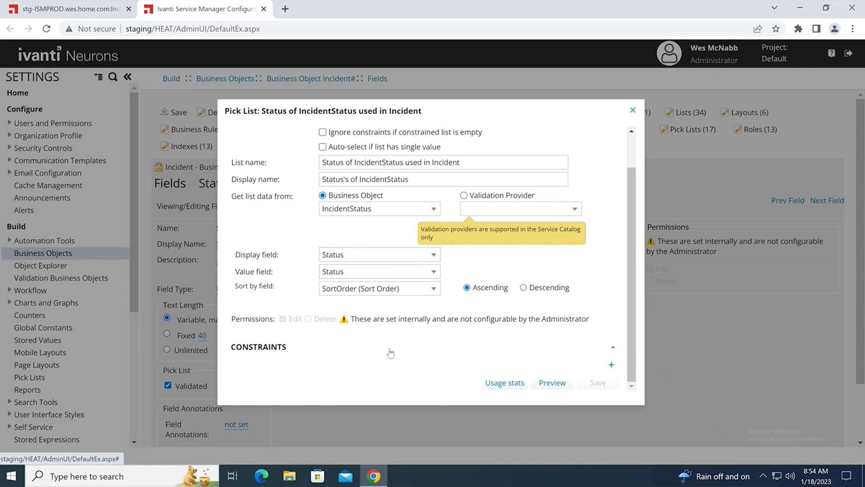
left_click(611, 364)
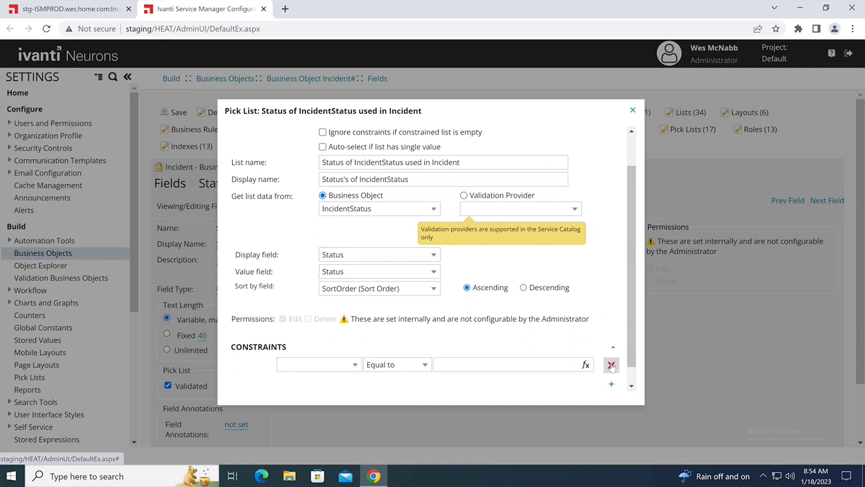
left_click(317, 362)
type("st")
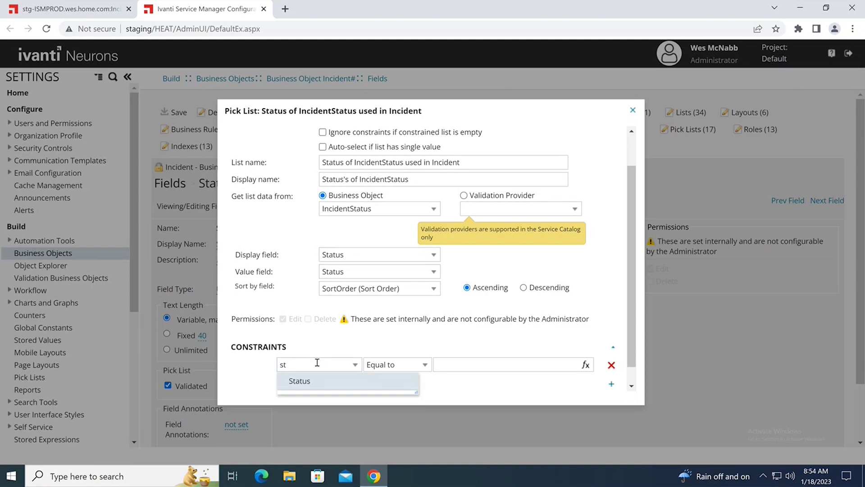
left_click(317, 381)
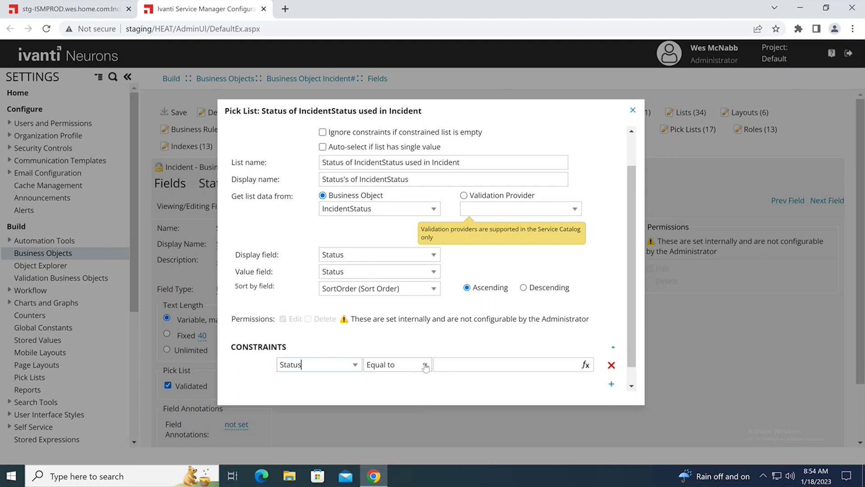
left_click(425, 366)
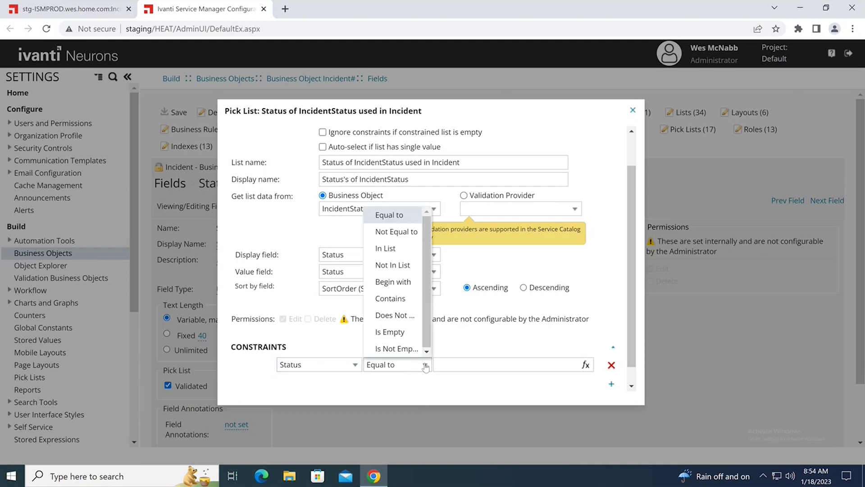
left_click(398, 232)
Start defining the constraint's comparison value as an expression
left_click(451, 364)
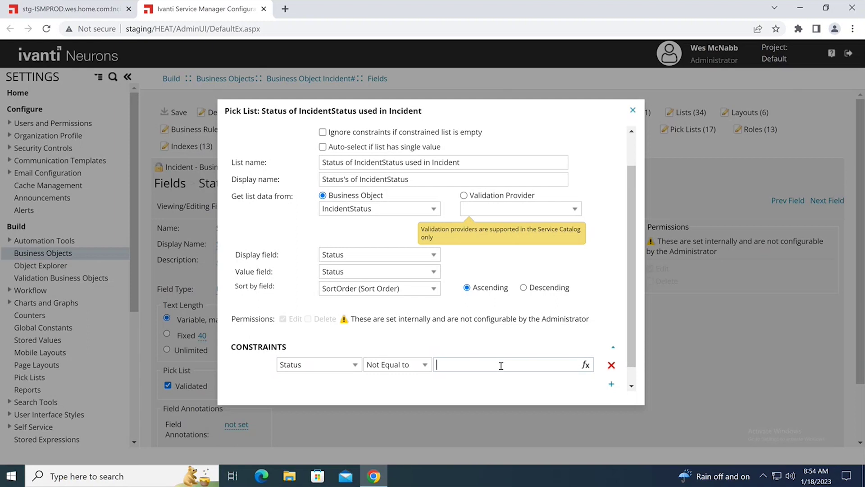
left_click(580, 365)
left_click(585, 365)
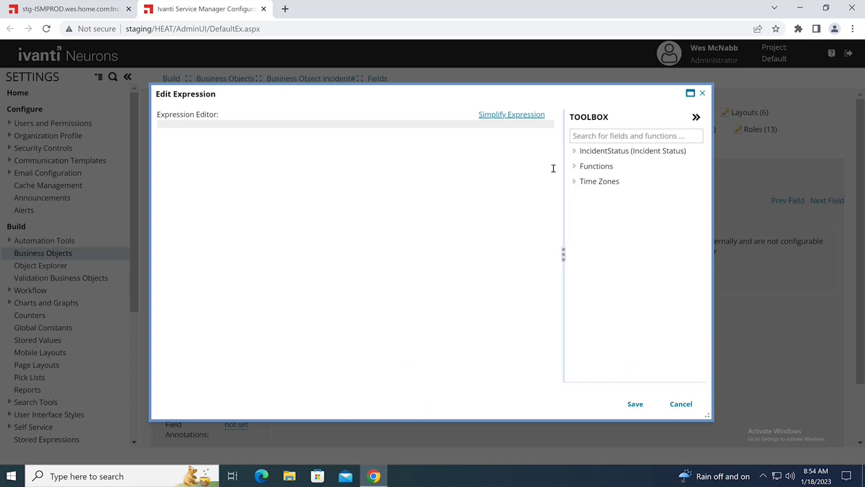
Insert the CurrentUserRole function from the current-user functions into the expression
left_click(575, 167)
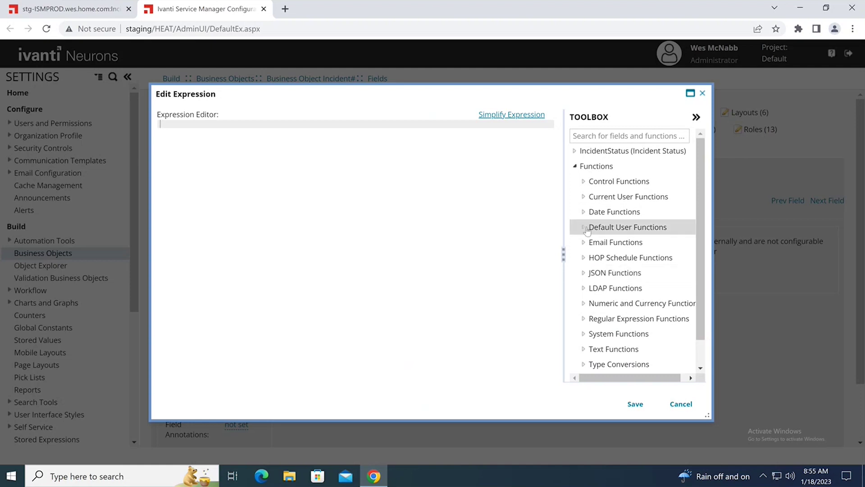
left_click(584, 197)
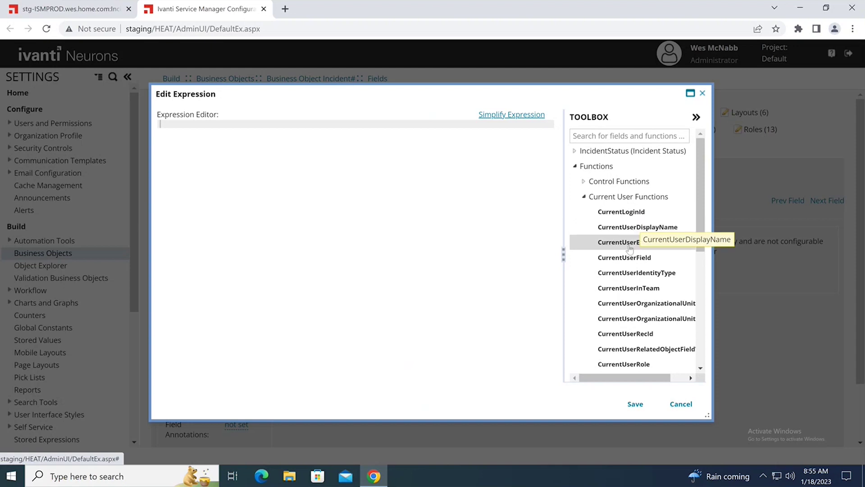
scroll(627, 318, "down", 1)
double_click(623, 308)
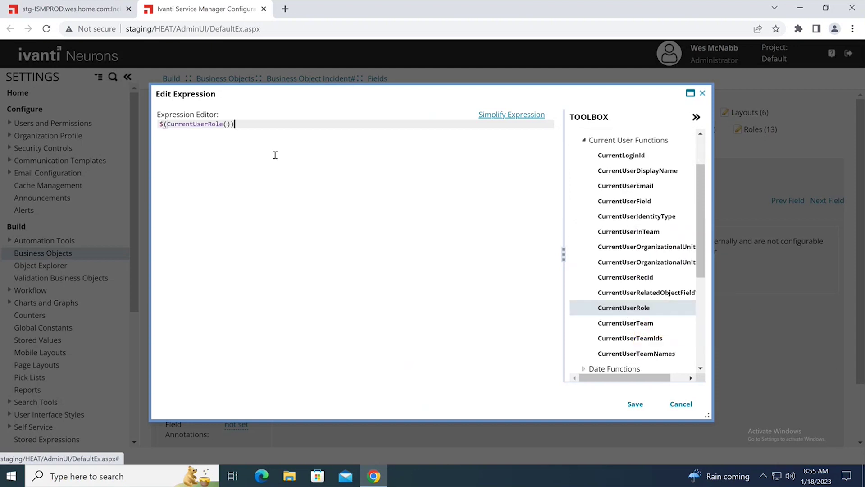
Complete $(if CurrentUserRole() in("Admin","ServiceDeskManager") then "Nothing" else "Closed") and save it
left_click(167, 124)
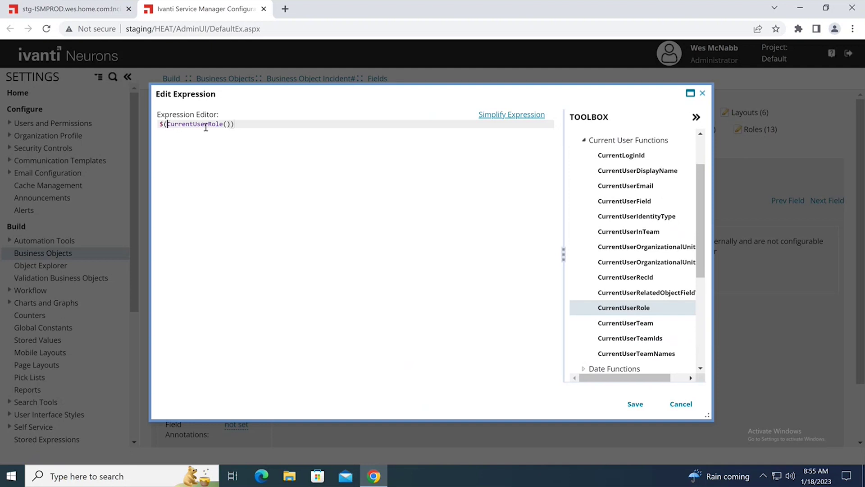
type("if")
left_click(247, 124)
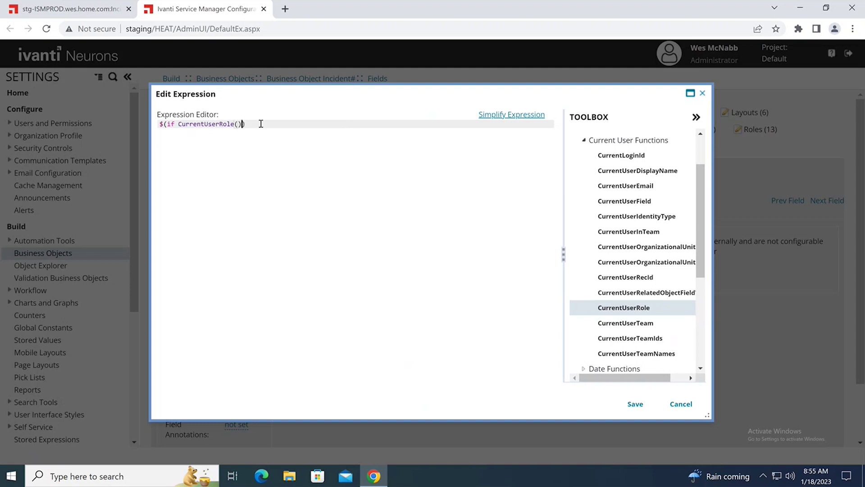
type("in")
type("(\"")
type("Admin")
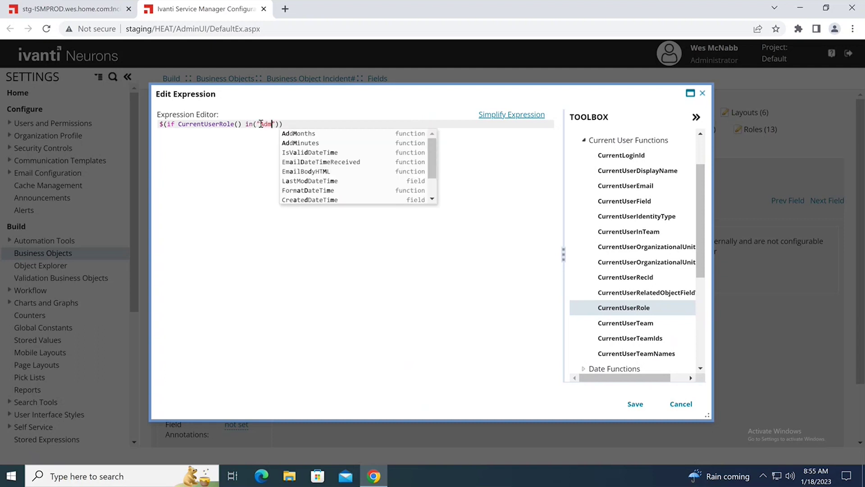
type("\"")
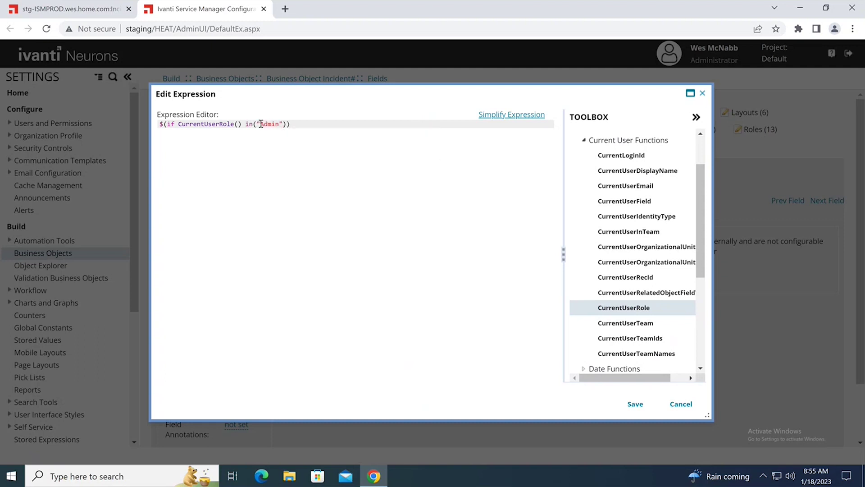
type(",\"ServiceDeskManager")
left_click(364, 125)
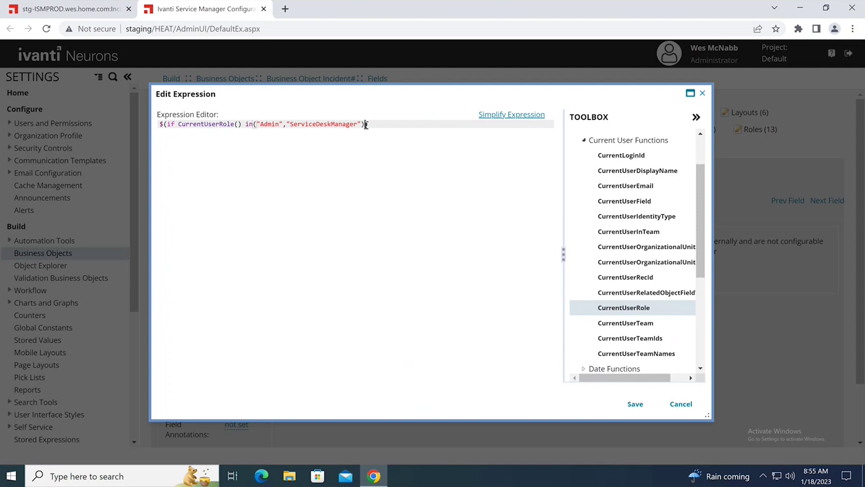
type("then \"Noth")
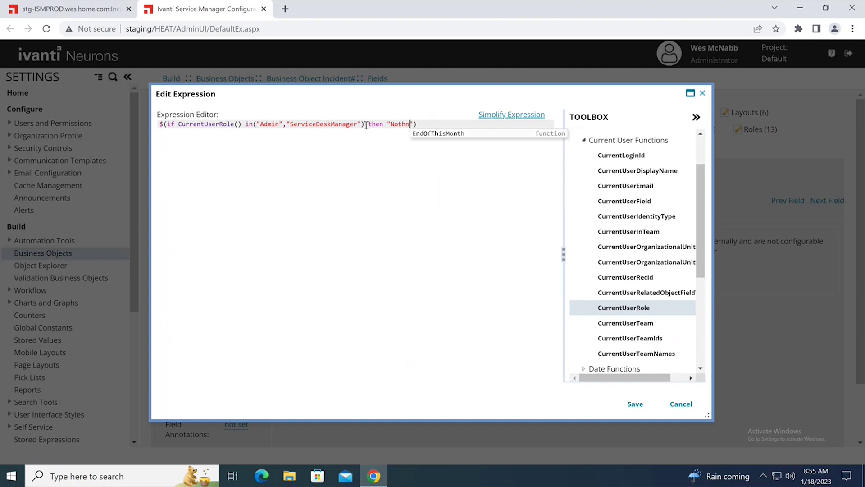
type("ing")
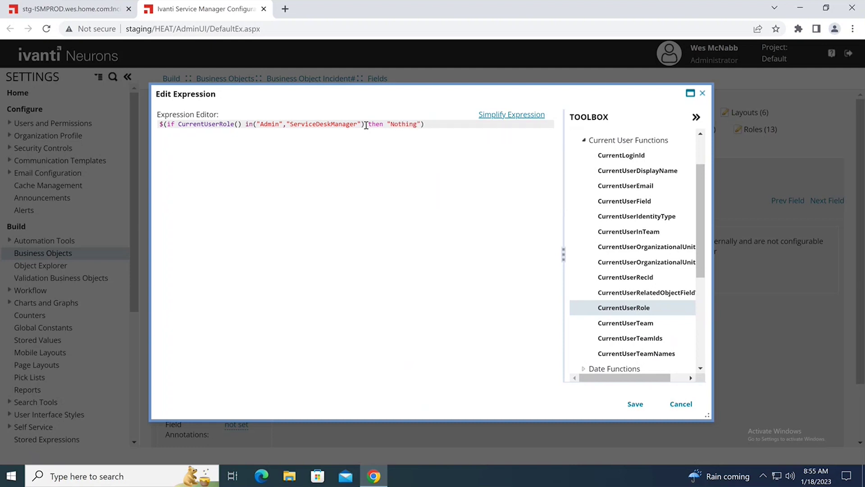
key("Right")
type("else \"Closed")
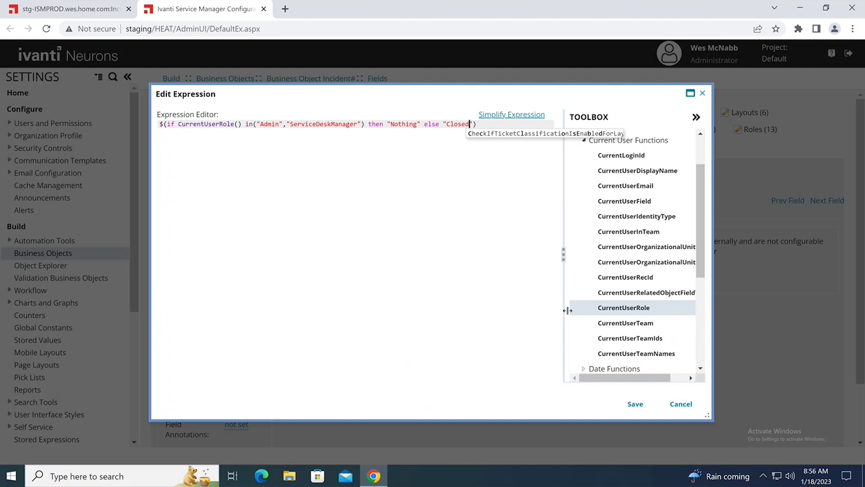
left_click(635, 404)
Save the role expression into the Status Not Equal to constraint, then return to the incident tab
left_click(635, 405)
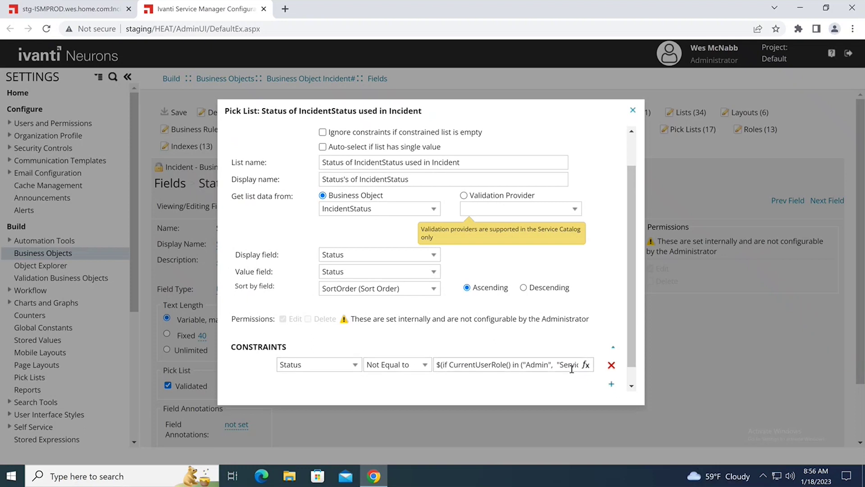
scroll(572, 369, "down", 1)
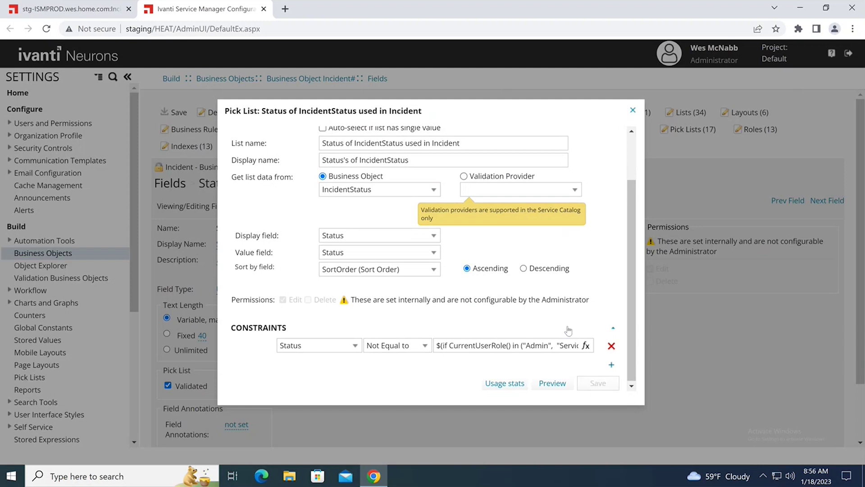
left_click(74, 15)
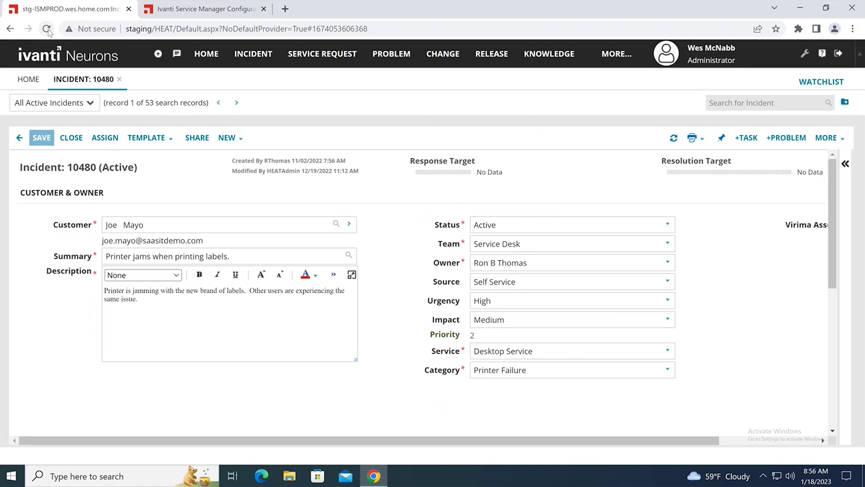
Reload the incident workspace so the All Active Incidents list appears
left_click(47, 30)
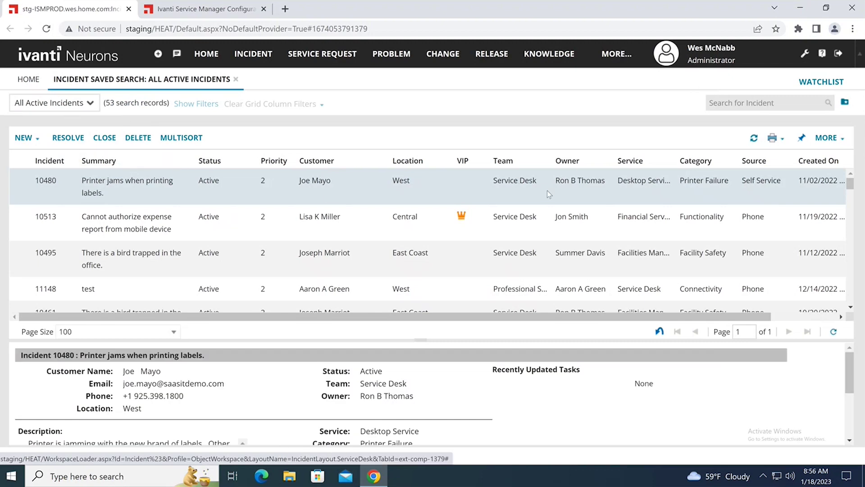
Check incident 10480's Status choices as Administrator, then switch to the Service Desk Manager role
double_click(546, 190)
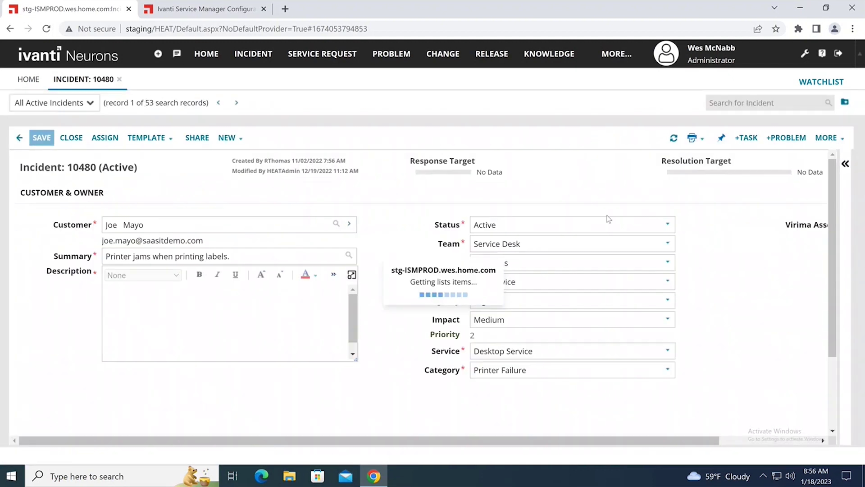
left_click(667, 225)
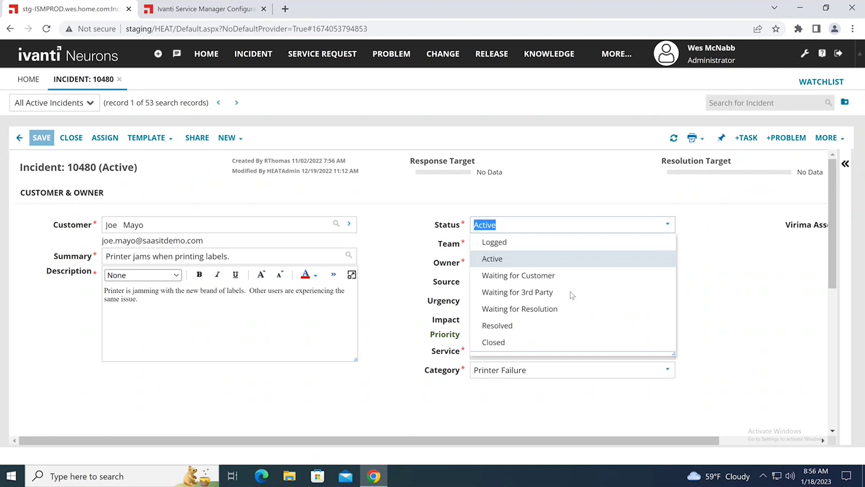
left_click(545, 186)
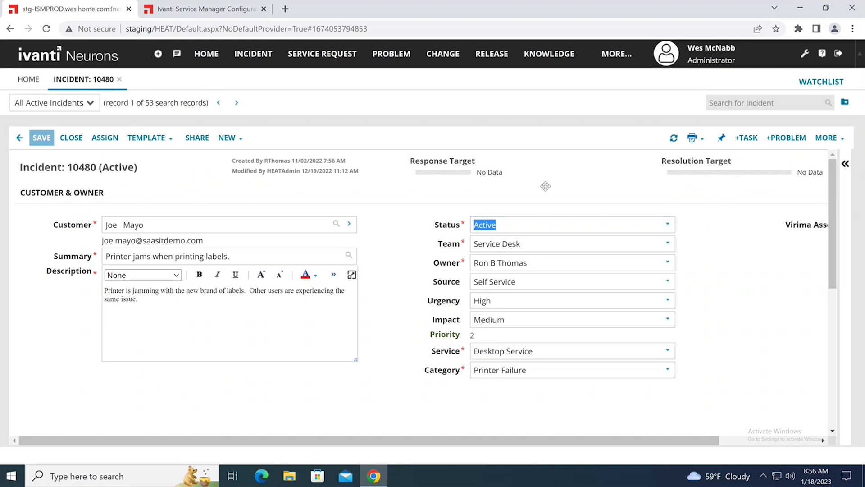
left_click(716, 62)
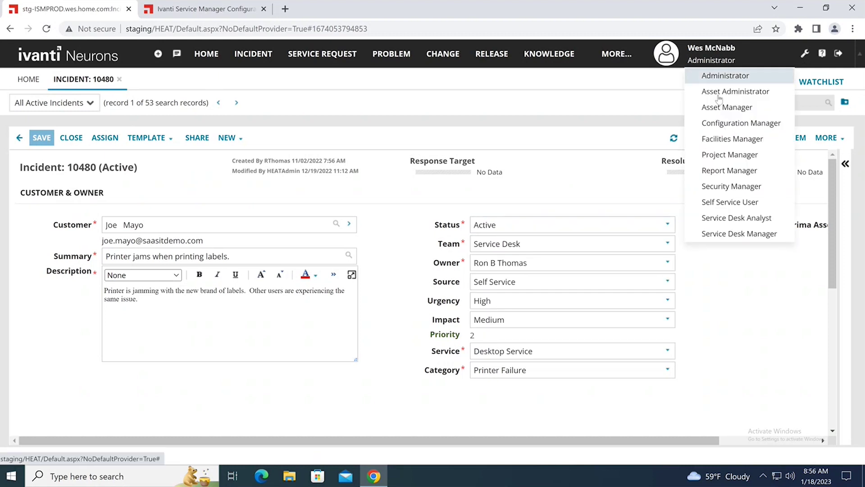
left_click(720, 232)
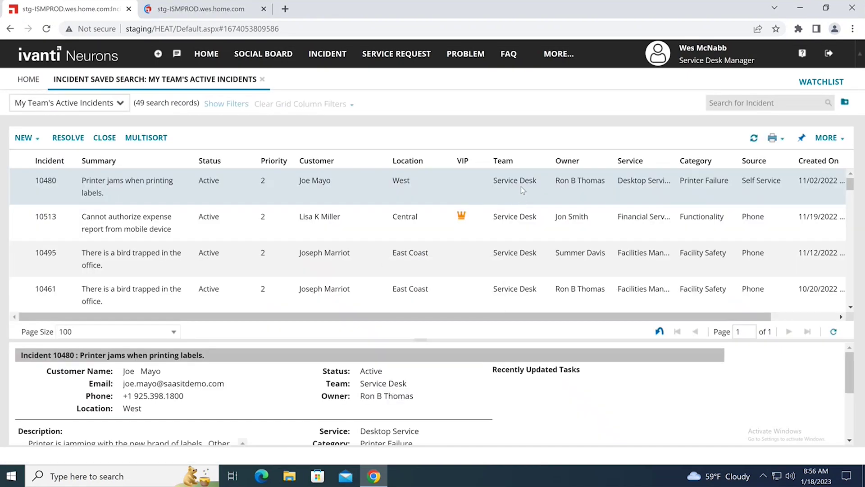
Confirm Closed is offered in incident 10480's Status, then switch to the Service Desk Analyst role
double_click(524, 180)
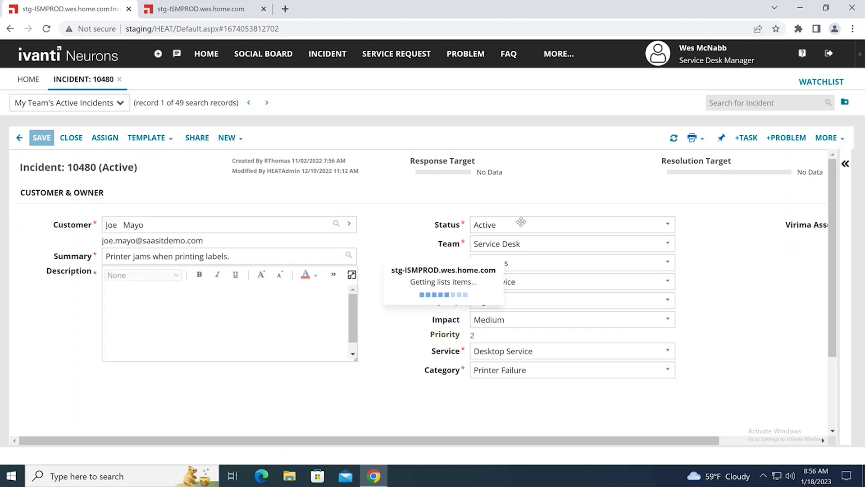
left_click(652, 224)
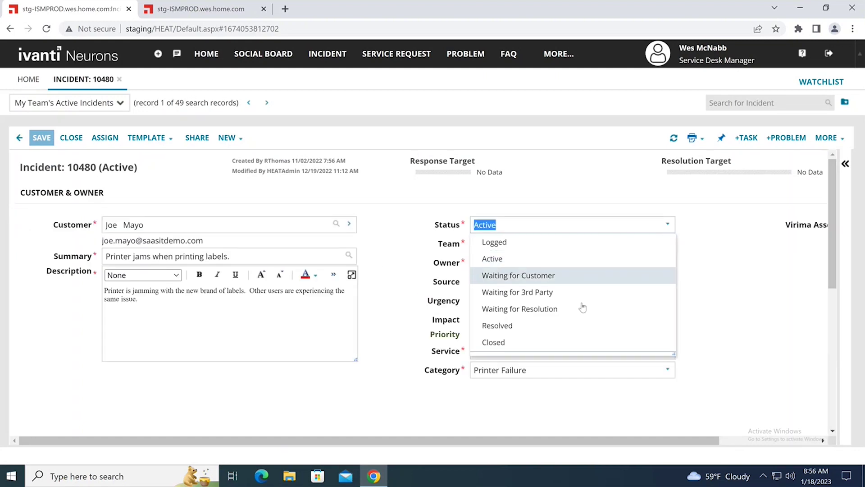
left_click(568, 193)
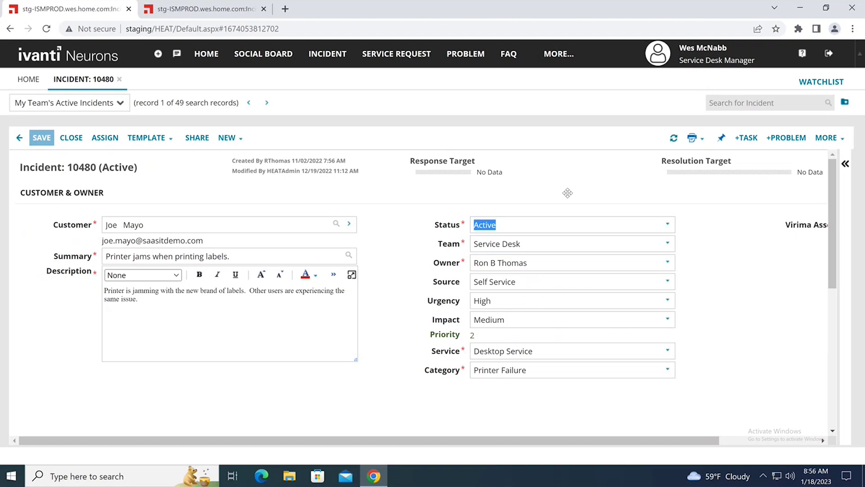
left_click(716, 60)
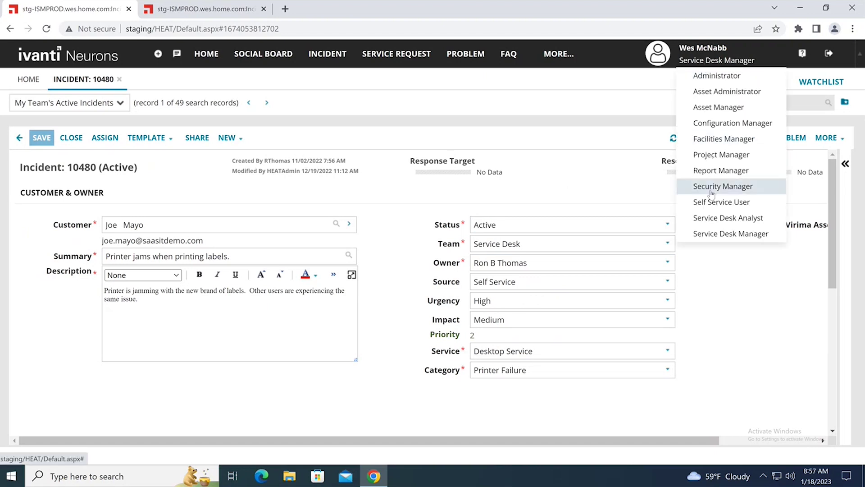
left_click(717, 219)
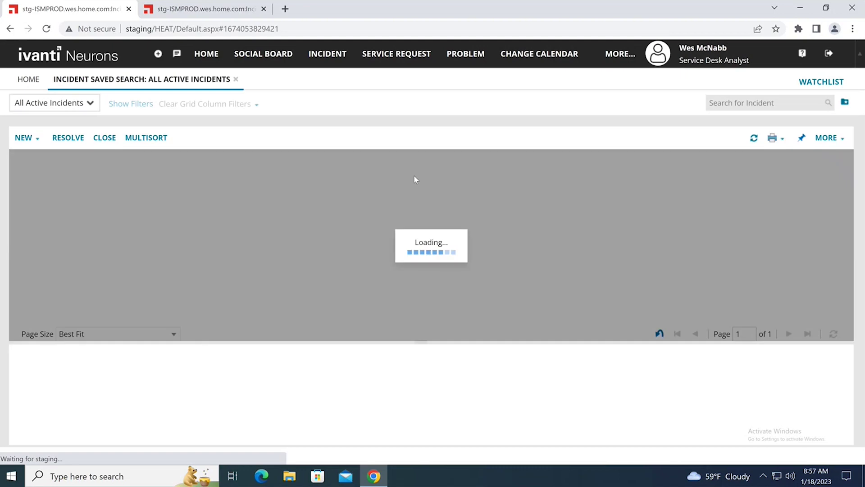
Open incident 10480 as Service Desk Analyst and confirm Status lacks Closed, leaving it Active
double_click(395, 182)
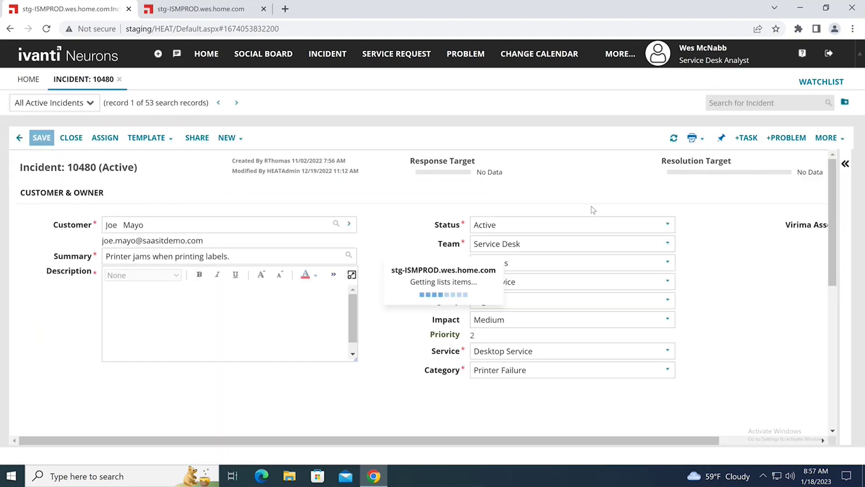
left_click(668, 230)
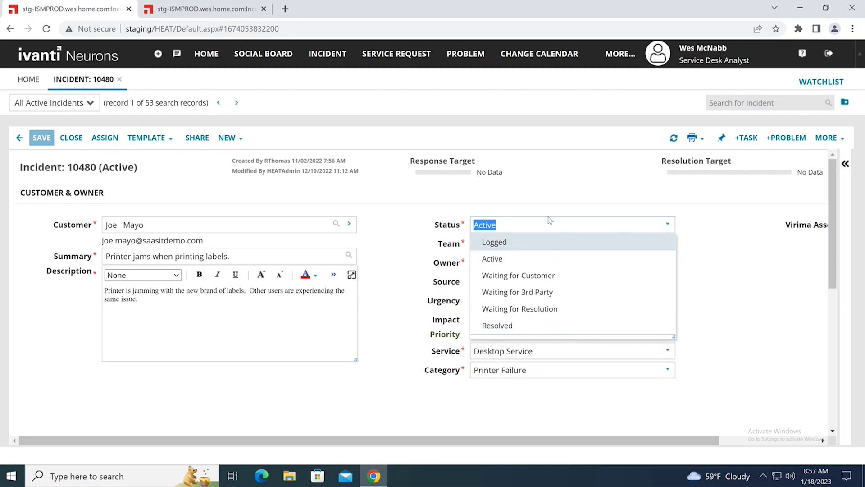
left_click(543, 187)
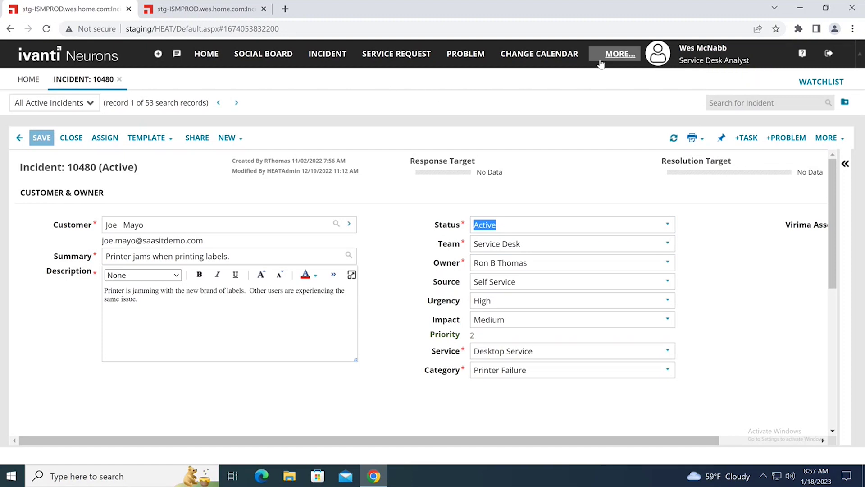
Switch the role back to Administrator and return to the All Active Incidents tab
left_click(711, 67)
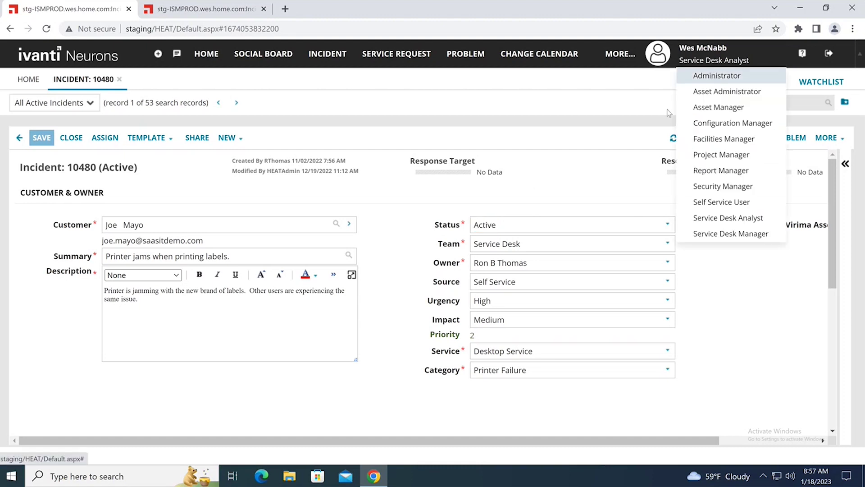
left_click(712, 77)
left_click(408, 279)
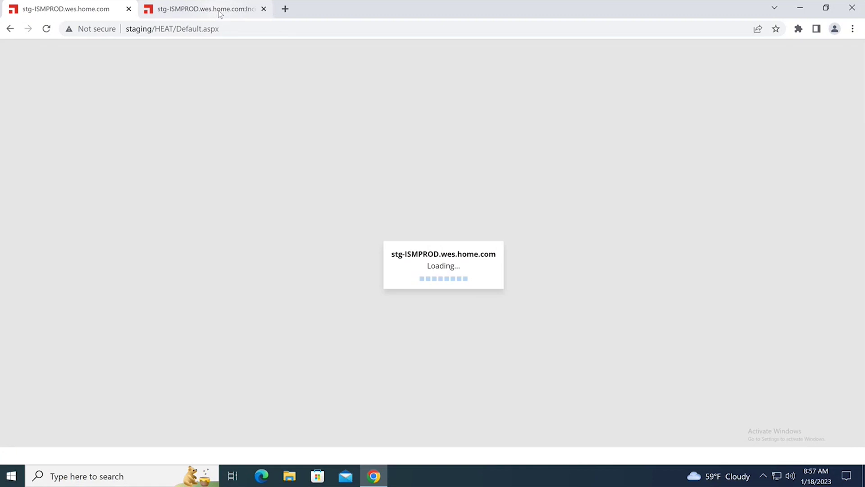
left_click(85, 8)
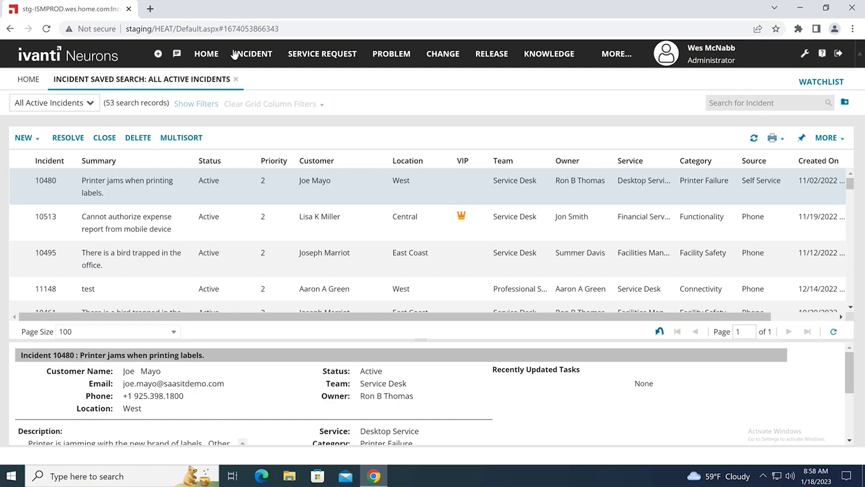
Find the Employee Team workspace with a 'tea' search and start a new Standard User Team
left_click(613, 58)
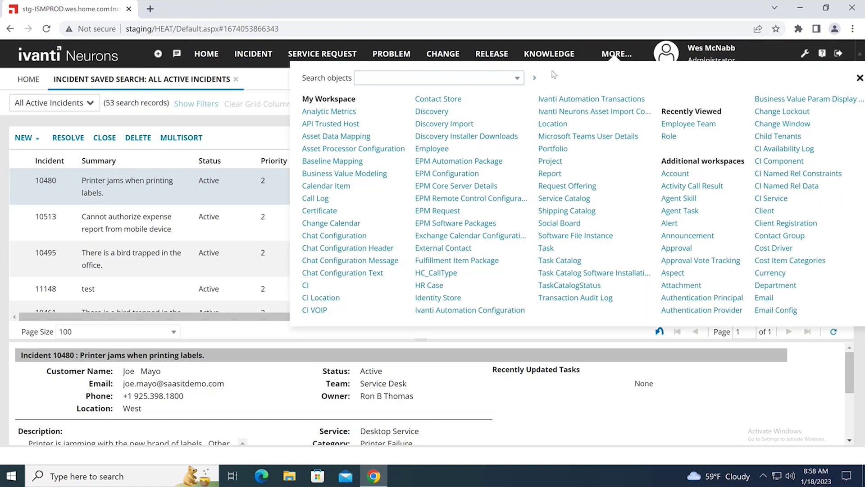
type("tea")
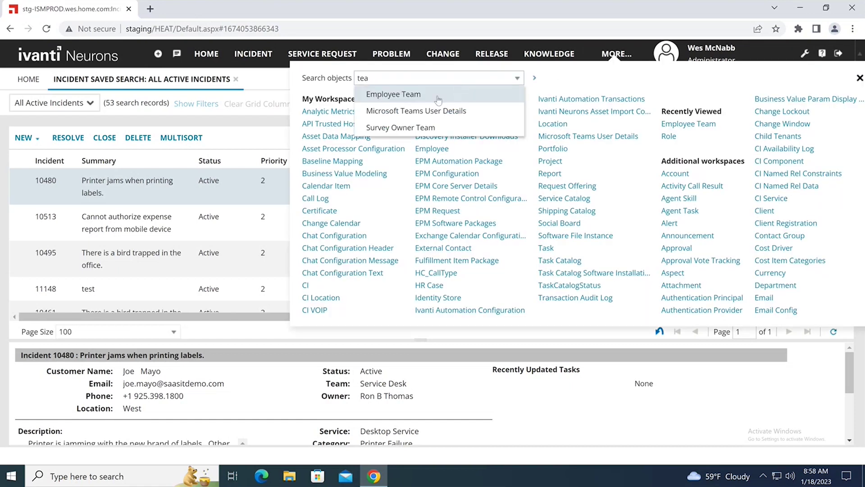
left_click(438, 99)
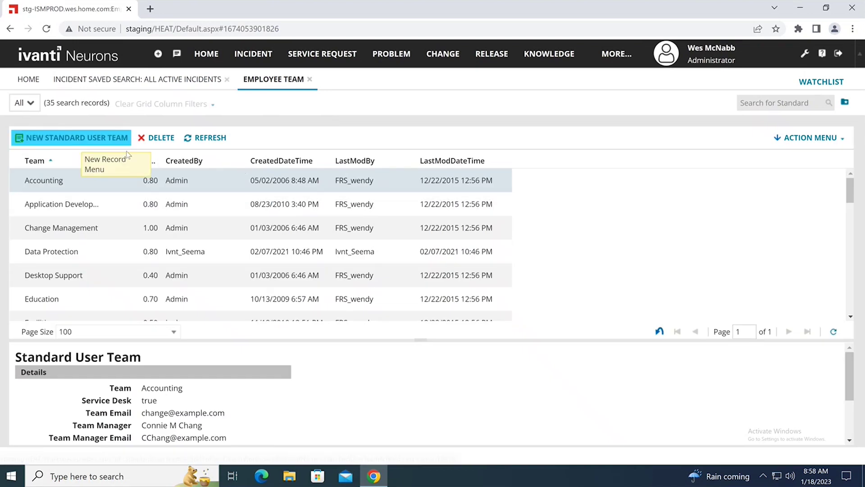
left_click(76, 139)
Name the team 'Can Close Incidents' with a team e-mail, a manager and 5.00 cost per minute, and save
left_click(208, 202)
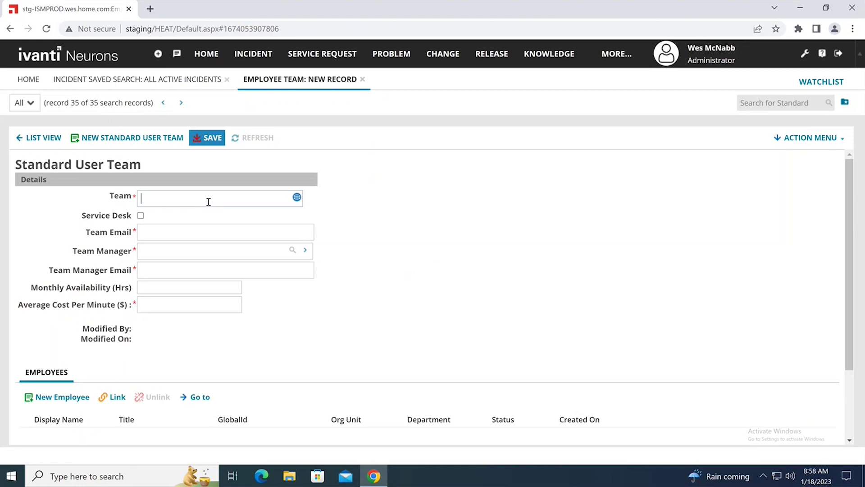
type("Can")
type(" Close")
type(" Incidents")
type("nowhere@")
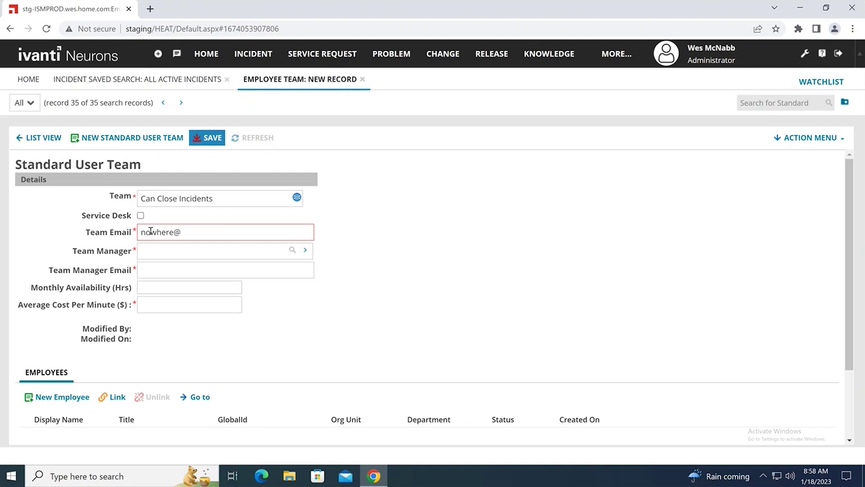
type("nowhere.com")
key("Tab")
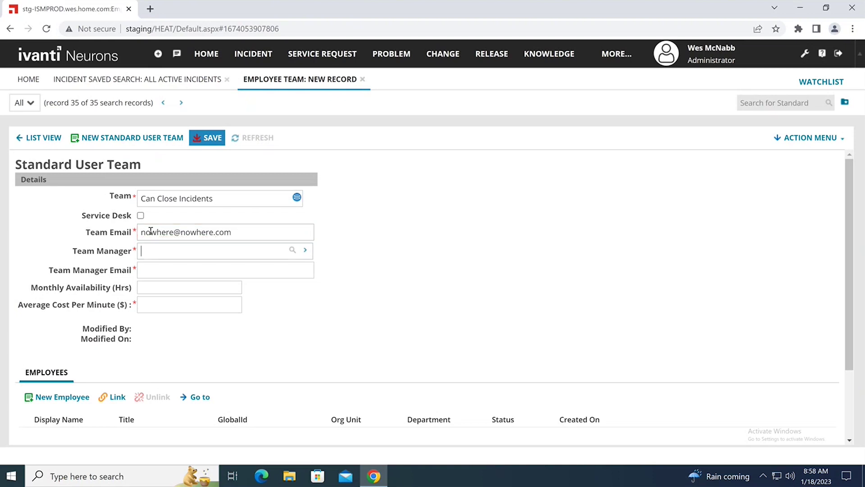
type("wes")
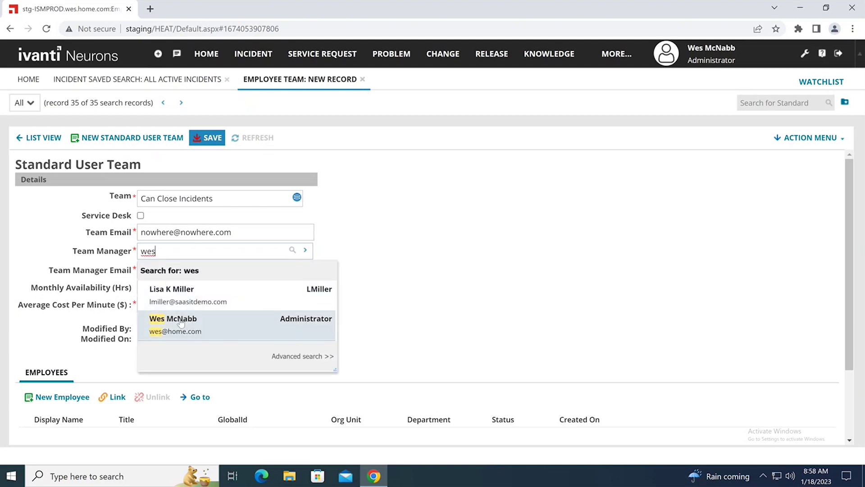
left_click(180, 319)
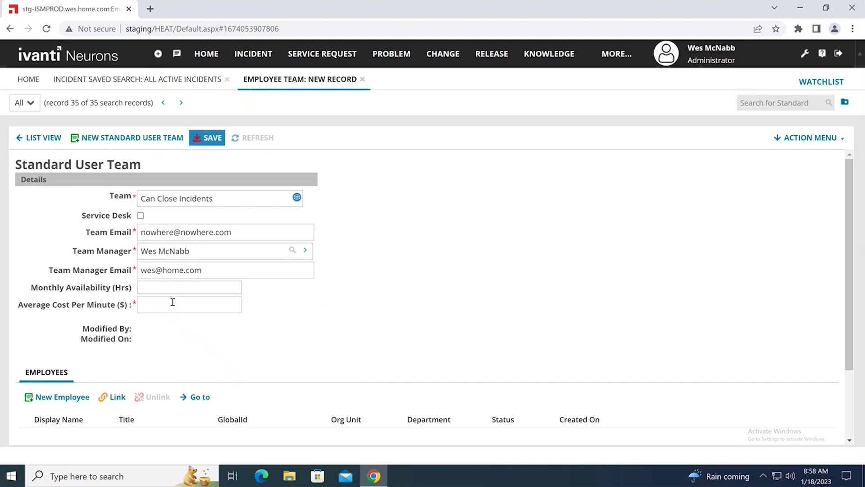
left_click(173, 303)
type("5.00")
left_click(212, 138)
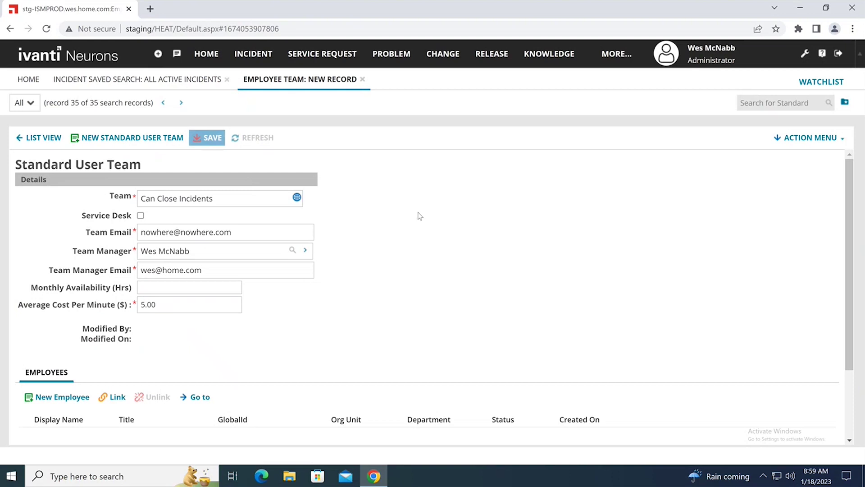
scroll(423, 232, "down", 1)
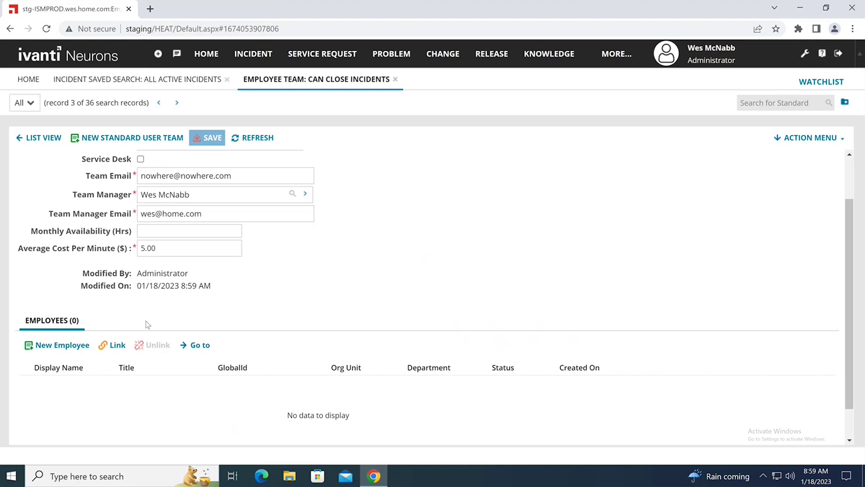
Link Internal Services to the team via a FirstName equal to 'internal' search, then save
left_click(115, 346)
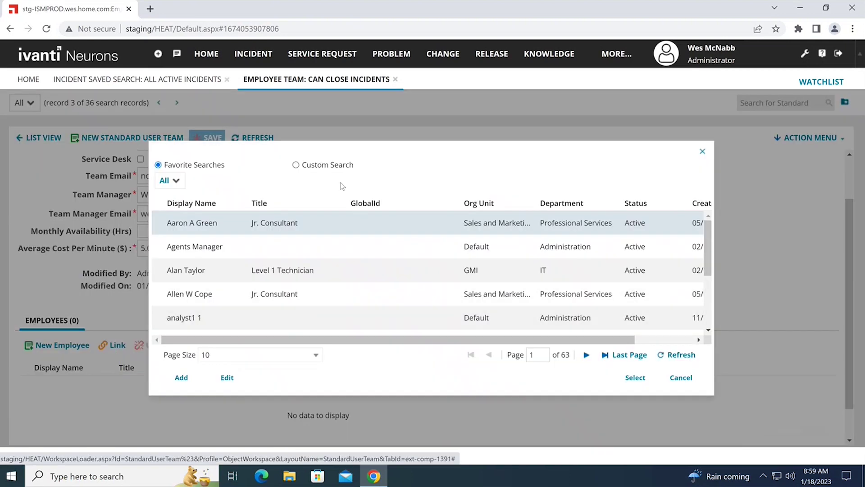
left_click(296, 165)
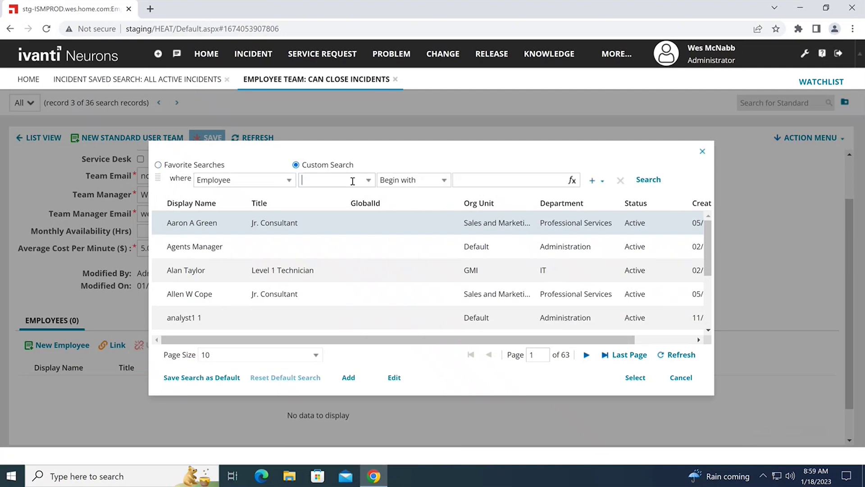
left_click(353, 195)
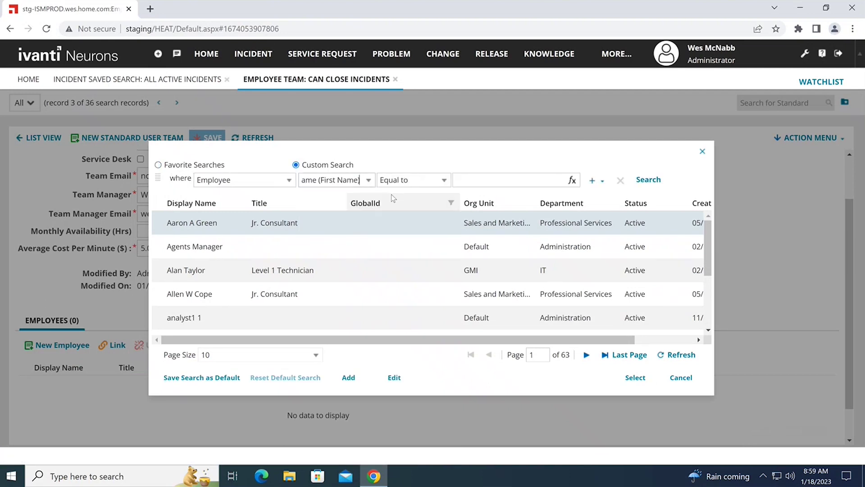
left_click(470, 182)
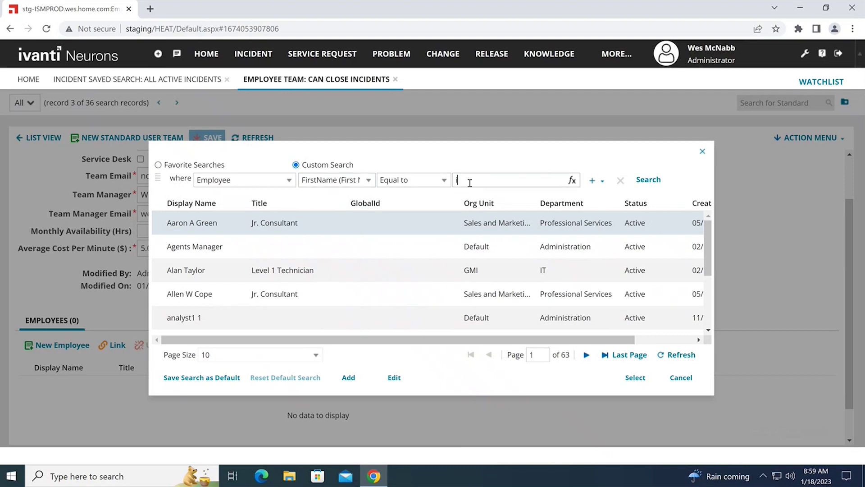
type("internal")
left_click(648, 180)
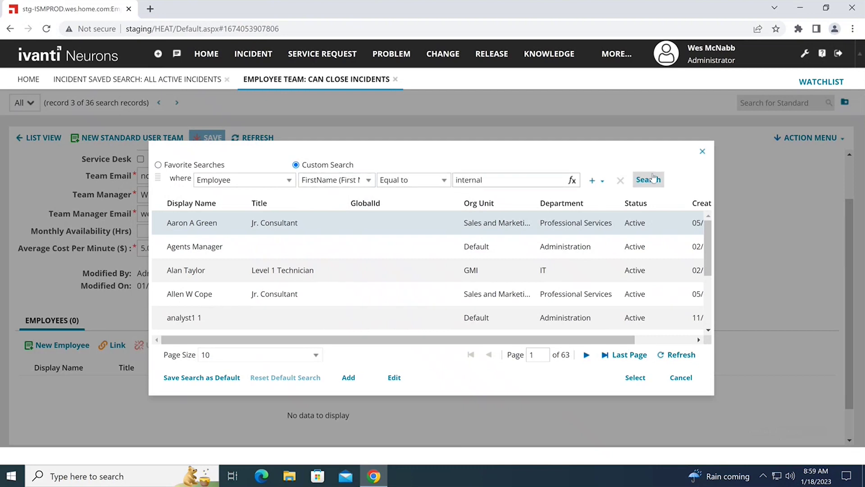
double_click(309, 224)
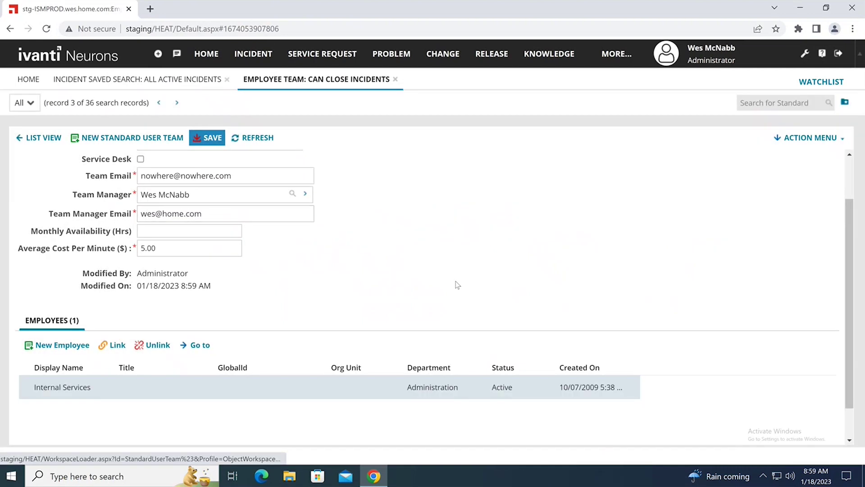
left_click(206, 132)
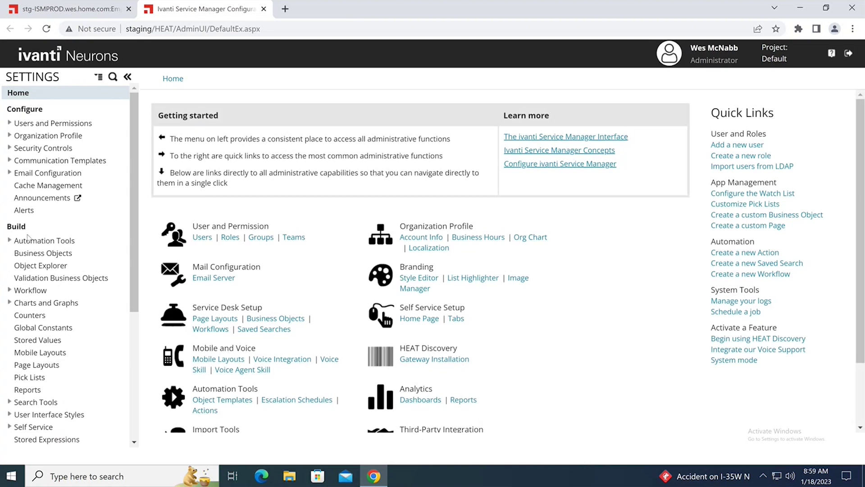
Open the Incident business object's Status field pick list editor at its Constraints section
left_click(34, 254)
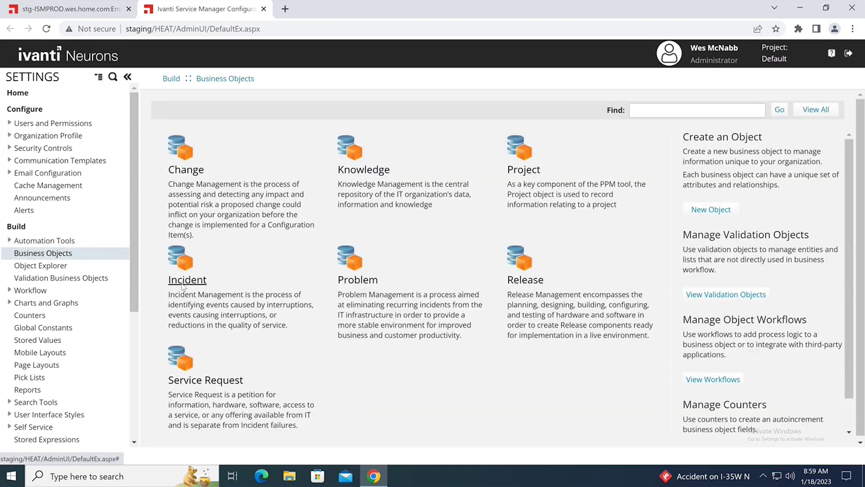
left_click(187, 284)
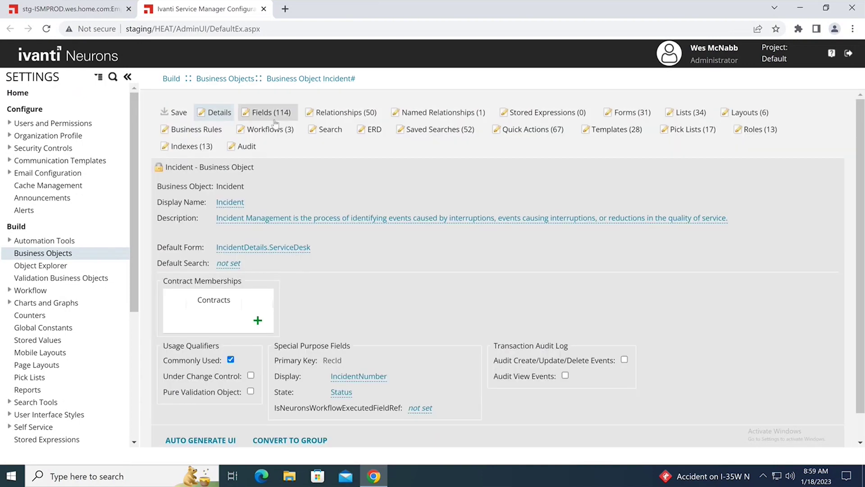
left_click(273, 114)
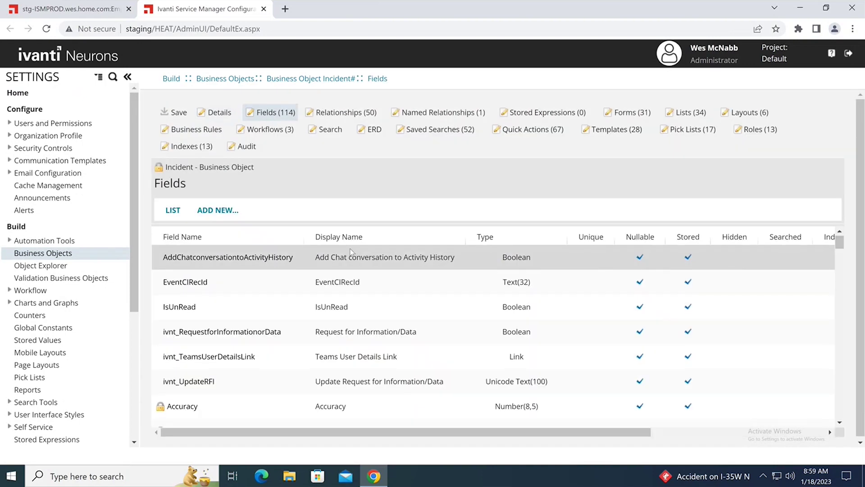
scroll(345, 258, "down", 9)
scroll(334, 282, "down", 20)
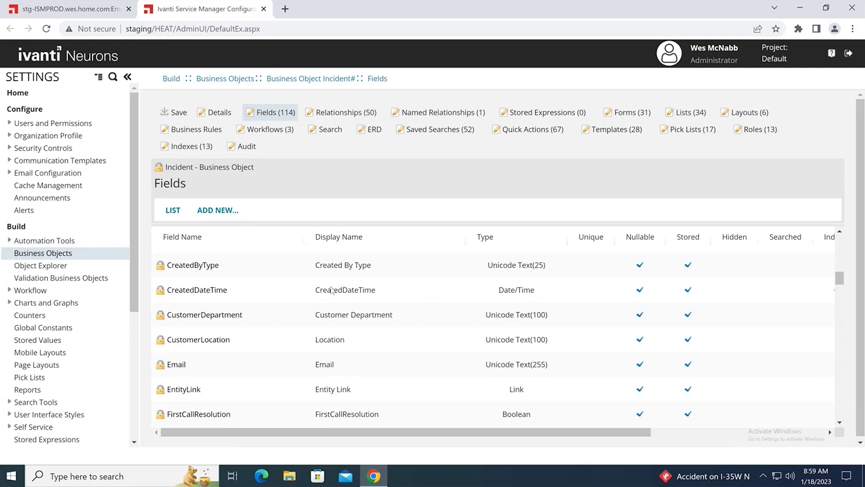
scroll(306, 335, "down", 18)
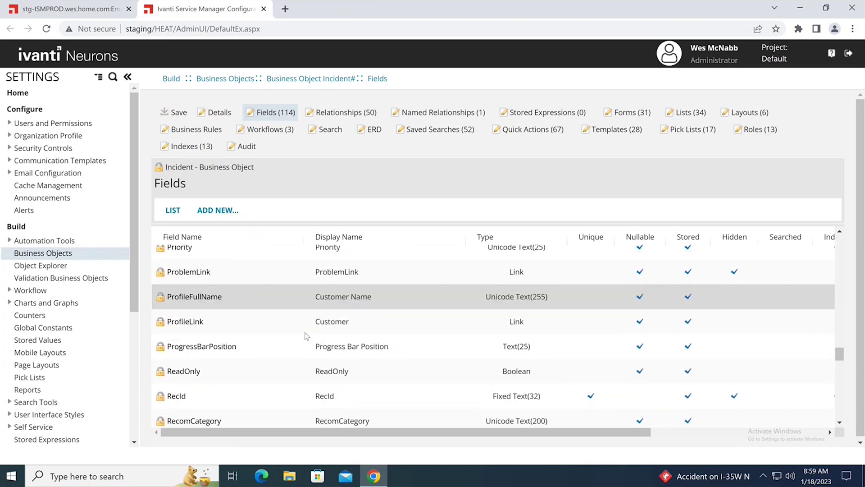
scroll(306, 336, "down", 3)
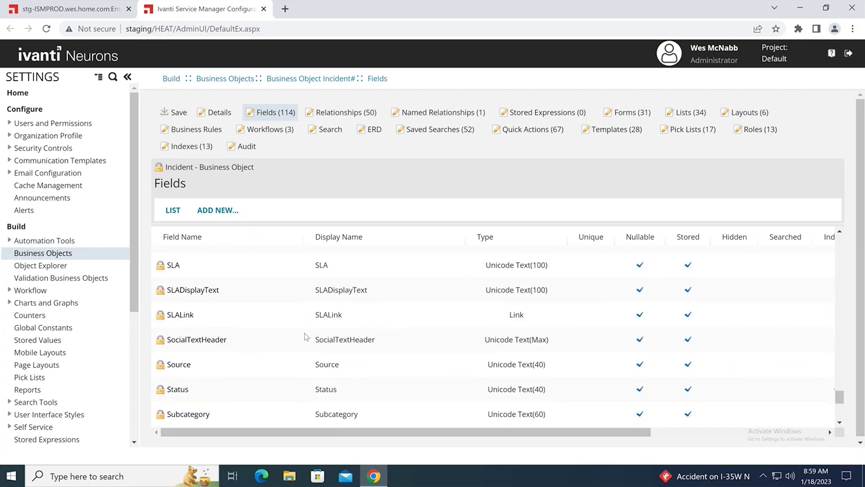
left_click(178, 392)
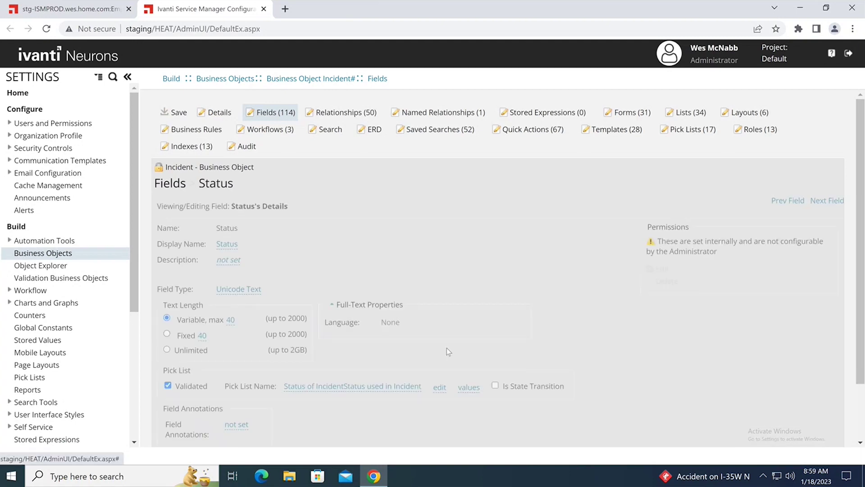
left_click(439, 388)
scroll(606, 292, "down", 2)
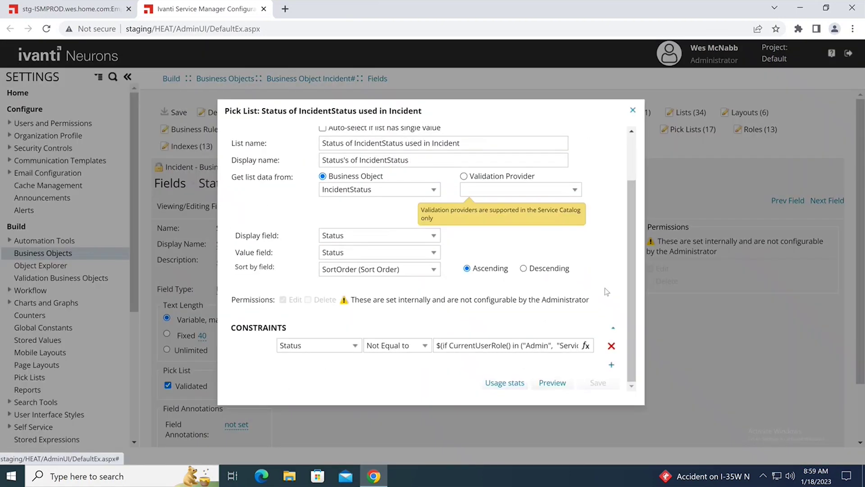
Replace the user-role condition with CurrentUserInTeam("Can Close Incidents") in the constraint expression
left_click(586, 346)
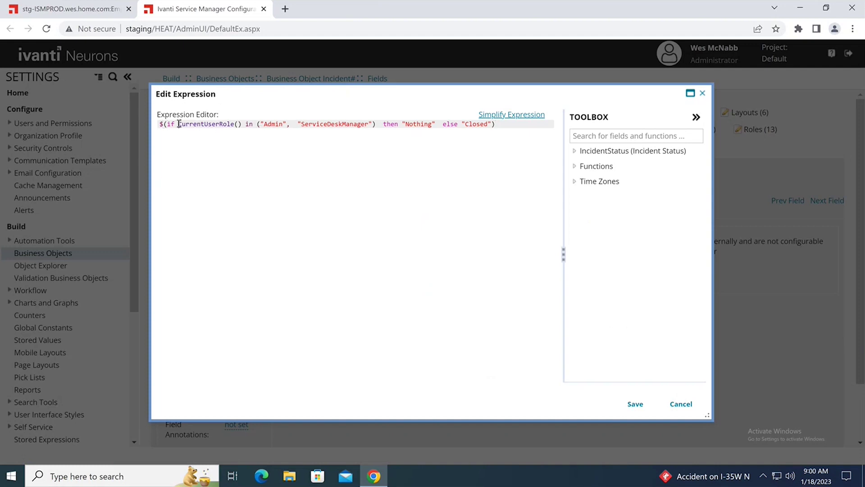
left_click_drag(179, 123, 373, 124)
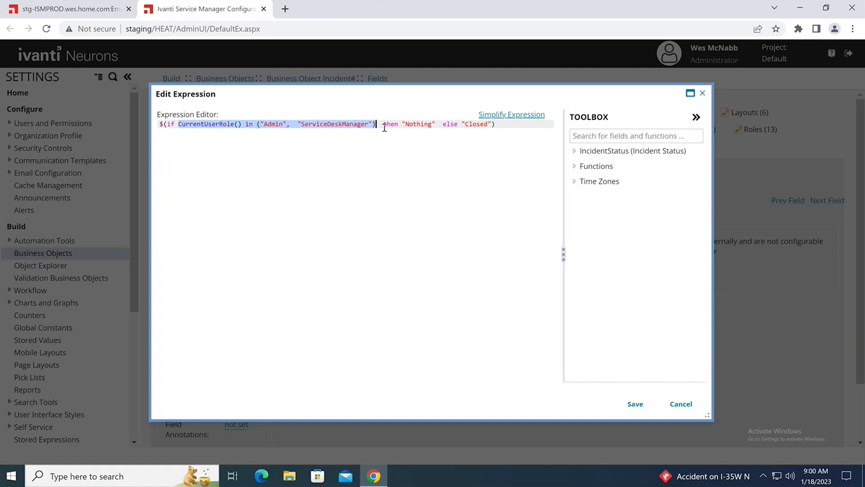
type("Current")
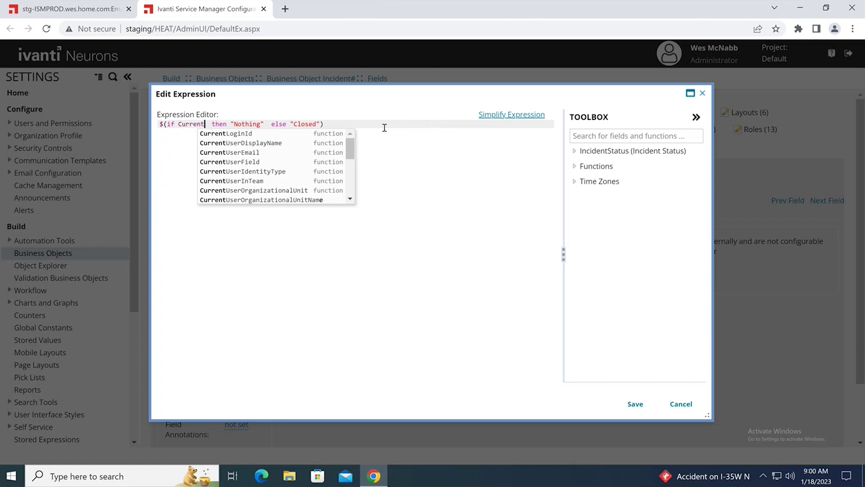
type("UserIn")
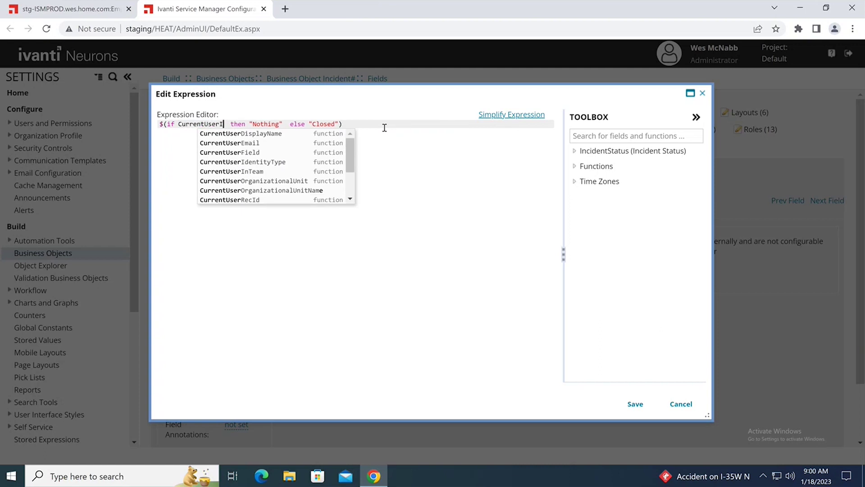
type("Team")
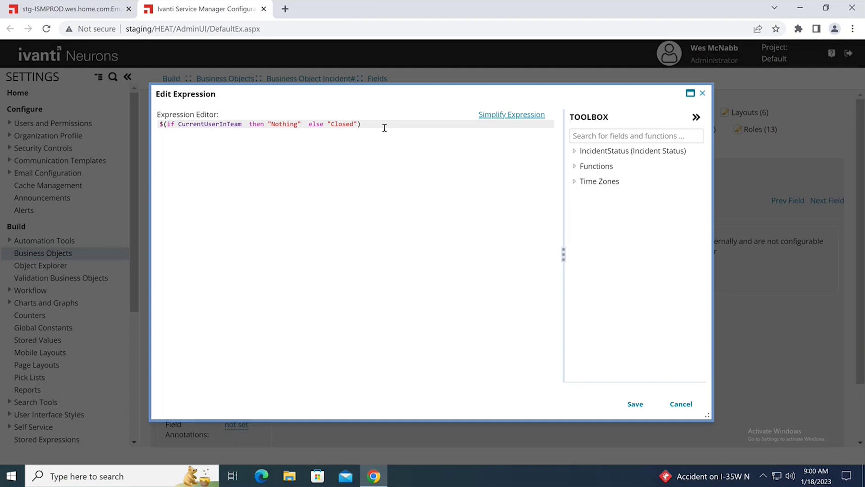
type("(\"")
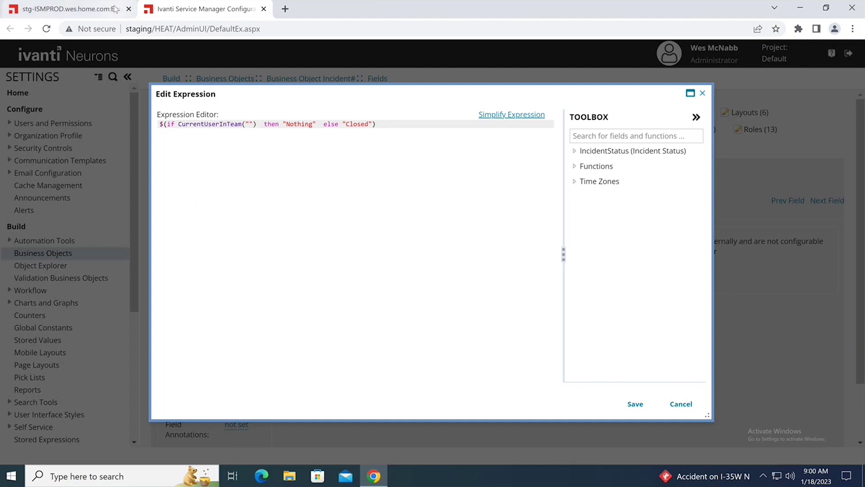
left_click(115, 8)
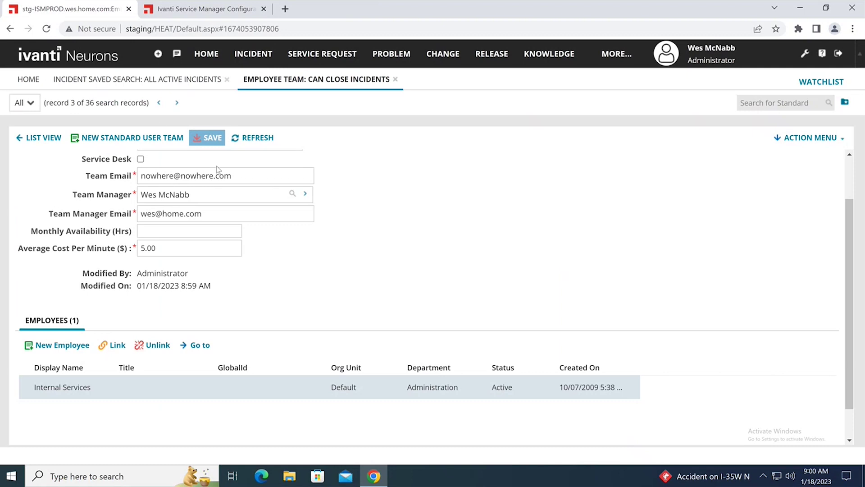
scroll(216, 169, "up", 2)
left_click_drag(216, 197, 138, 198)
key("ctrl+c")
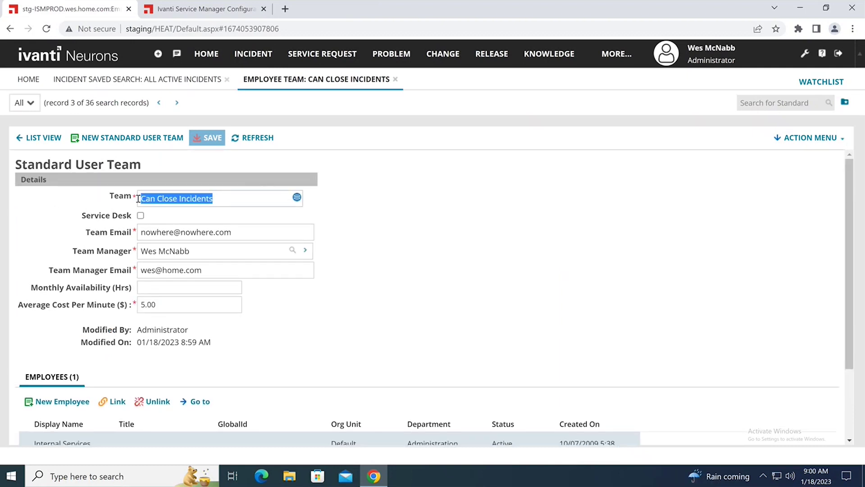
left_click(218, 13)
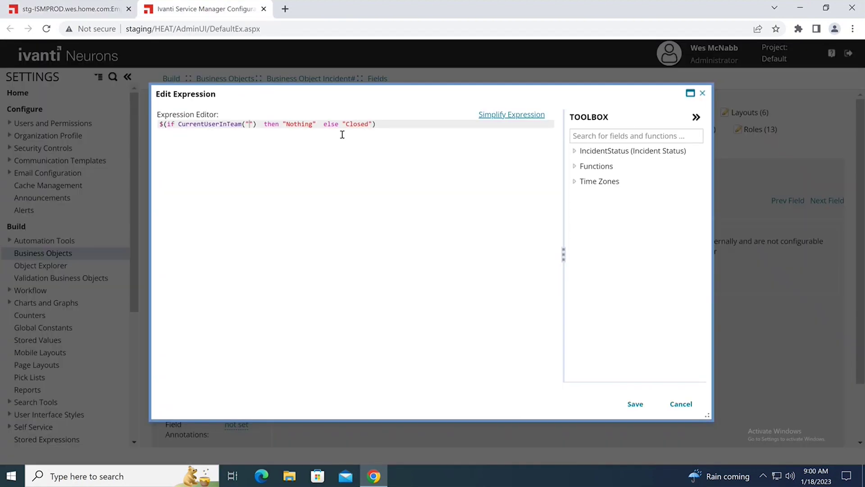
left_click(249, 125)
key("ctrl+v")
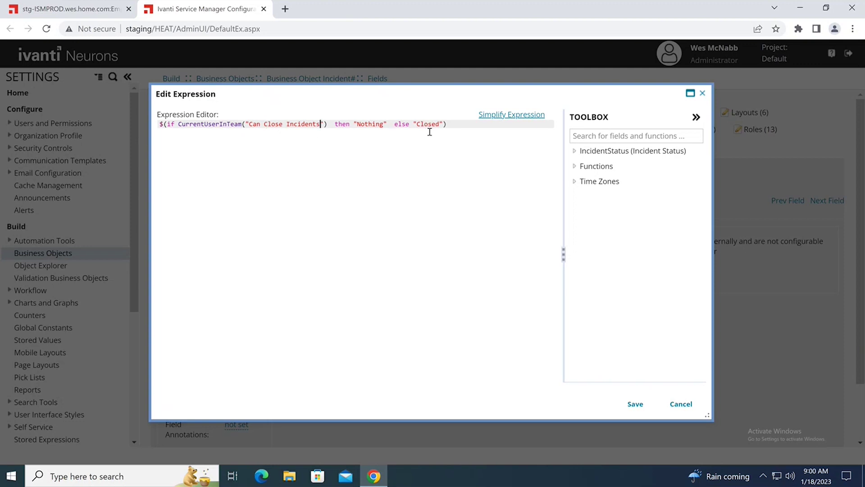
Validate and accept the expression, then save the Status pick list
left_click(635, 404)
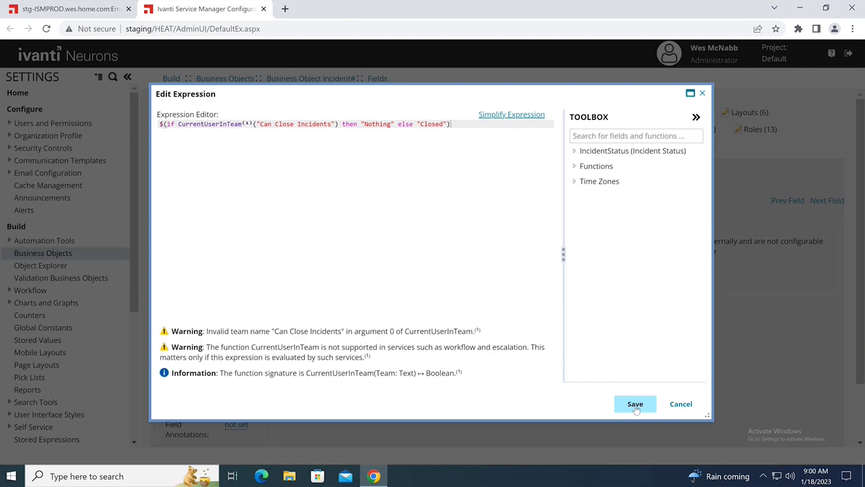
left_click(636, 404)
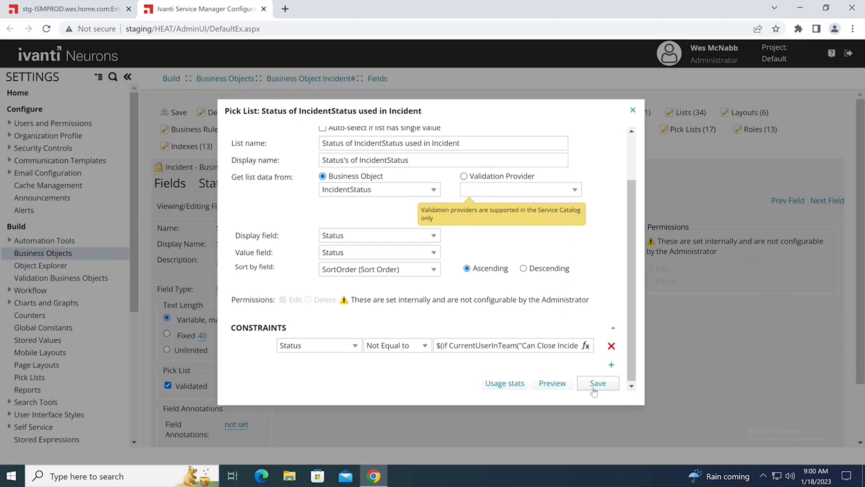
left_click(598, 384)
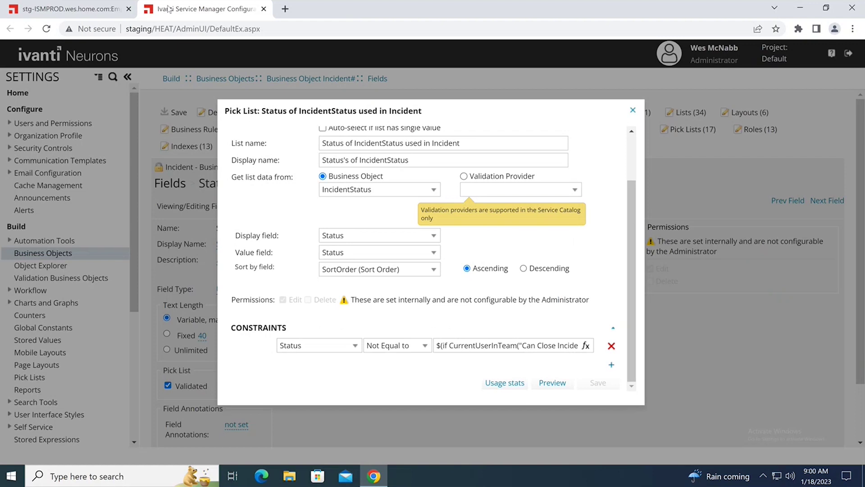
Reload the service desk, open incident 10480, and confirm its Status list lacks Closed
left_click(77, 18)
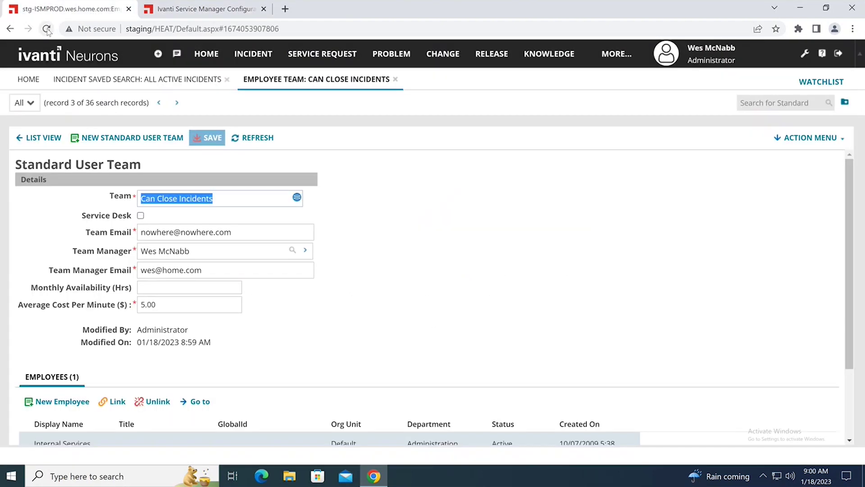
left_click(47, 29)
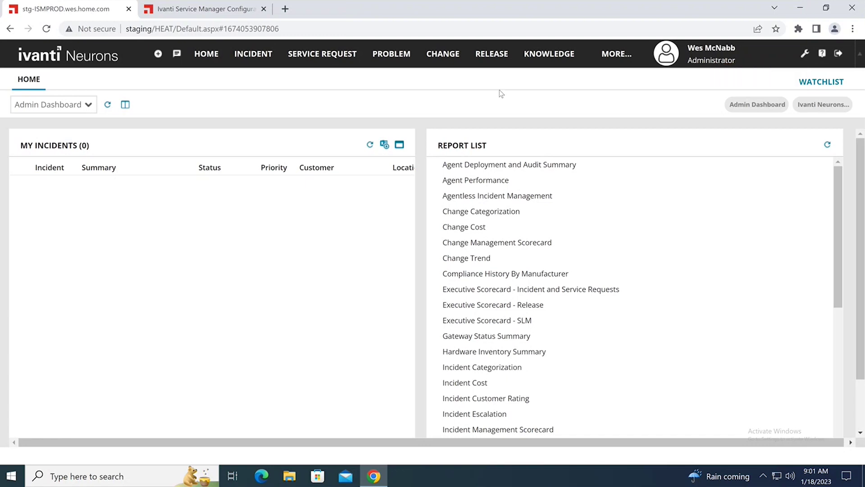
left_click(253, 53)
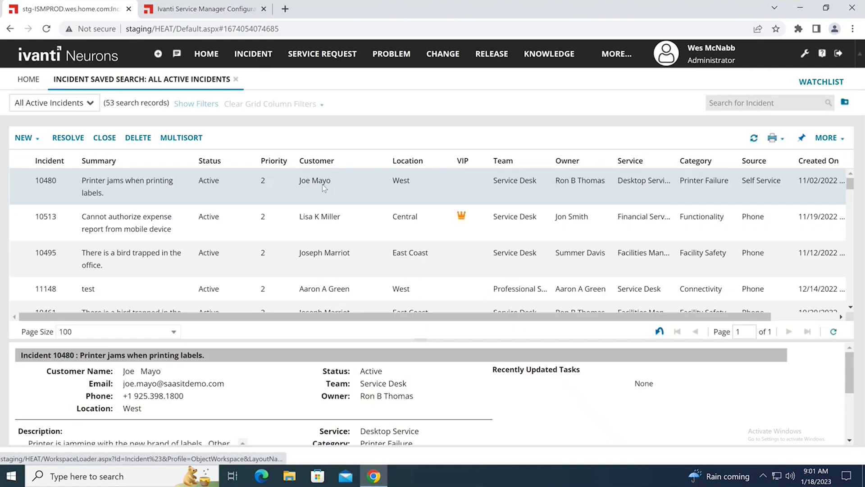
double_click(321, 181)
double_click(410, 197)
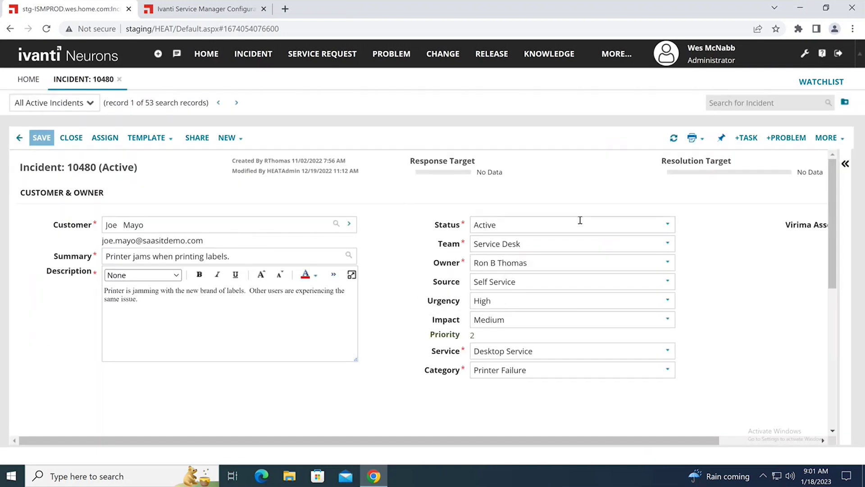
left_click(666, 228)
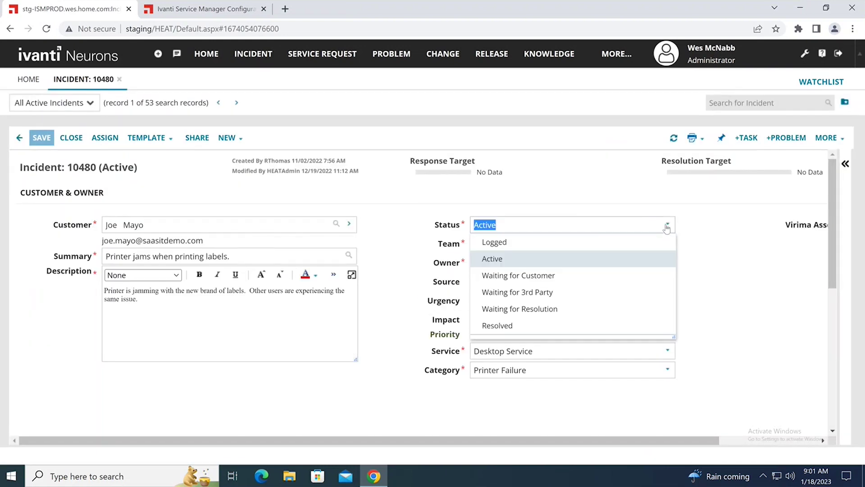
left_click(553, 194)
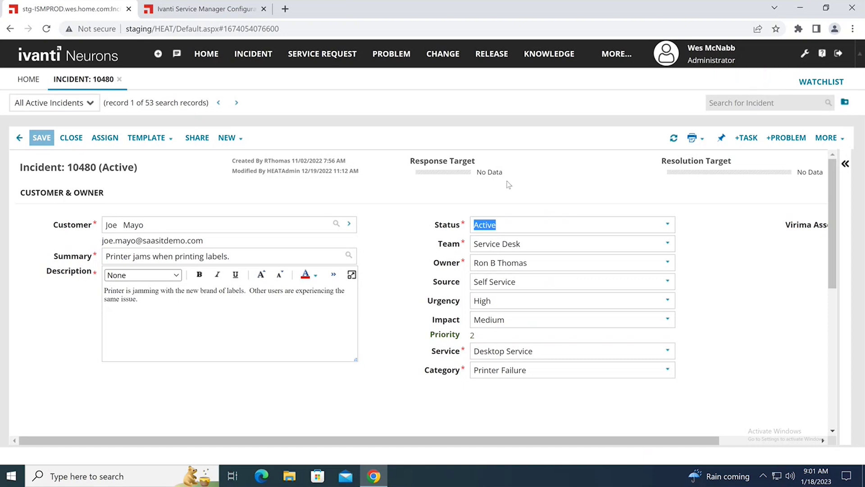
left_click(624, 56)
Open the Can Close Incidents team, link the administrator's employee record, and save the team
type("tea")
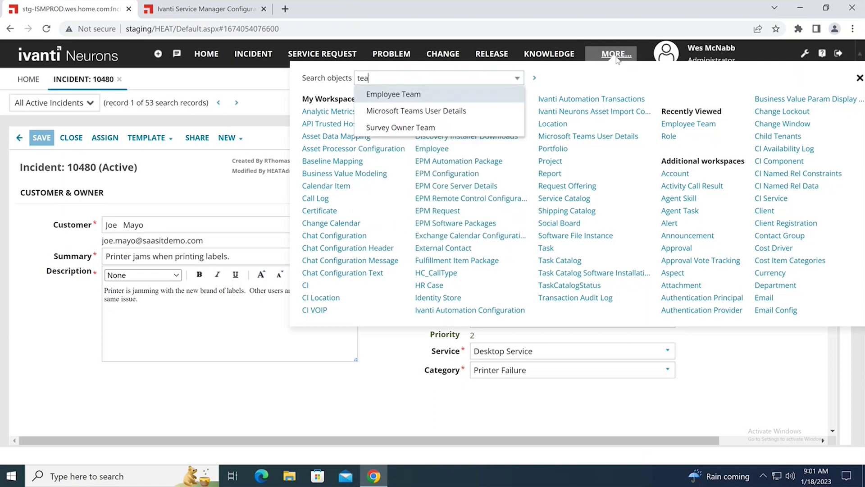
left_click(473, 91)
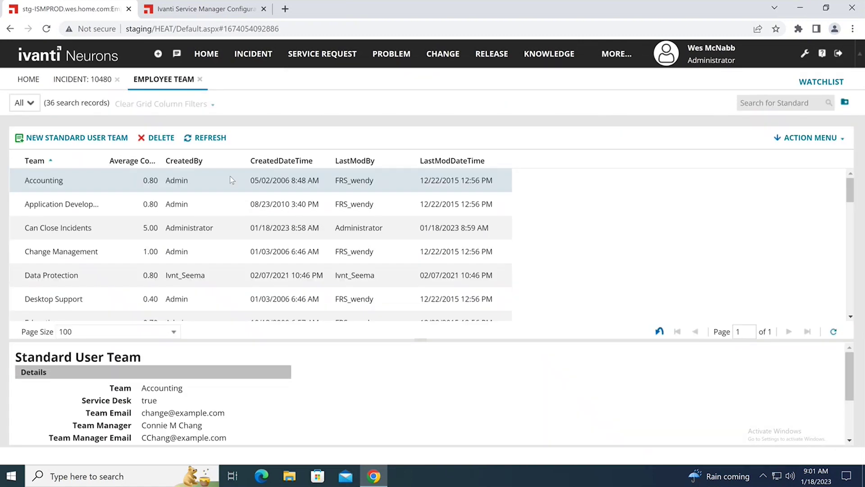
double_click(150, 228)
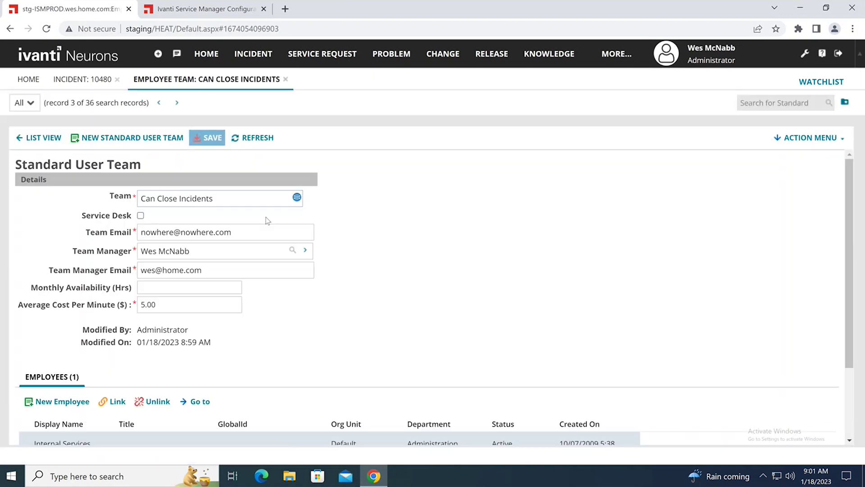
scroll(396, 241, "down", 2)
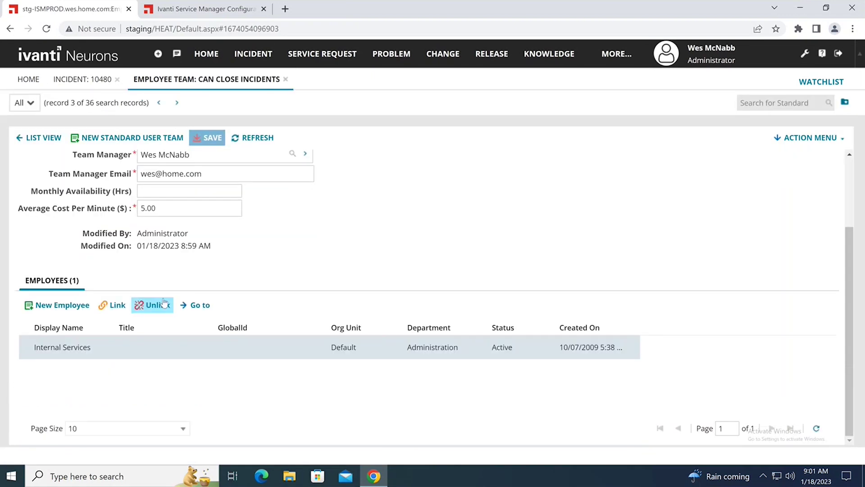
left_click(115, 305)
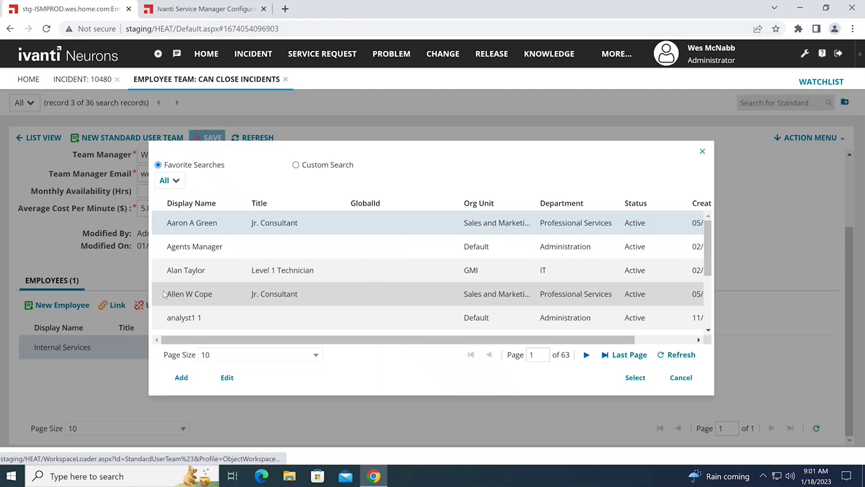
left_click(190, 203)
scroll(206, 291, "down", 1)
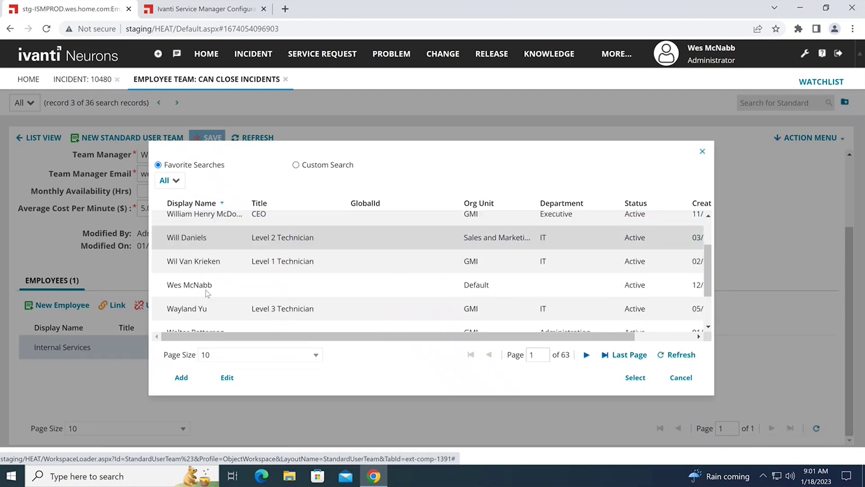
double_click(206, 290)
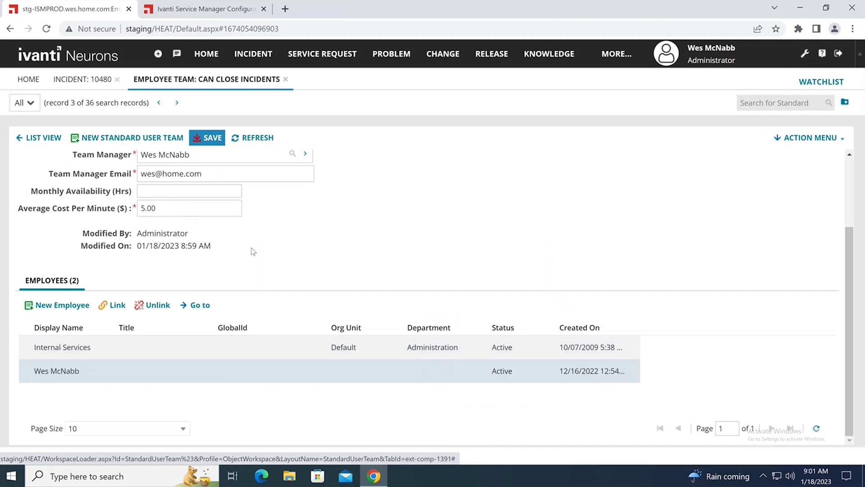
left_click(208, 141)
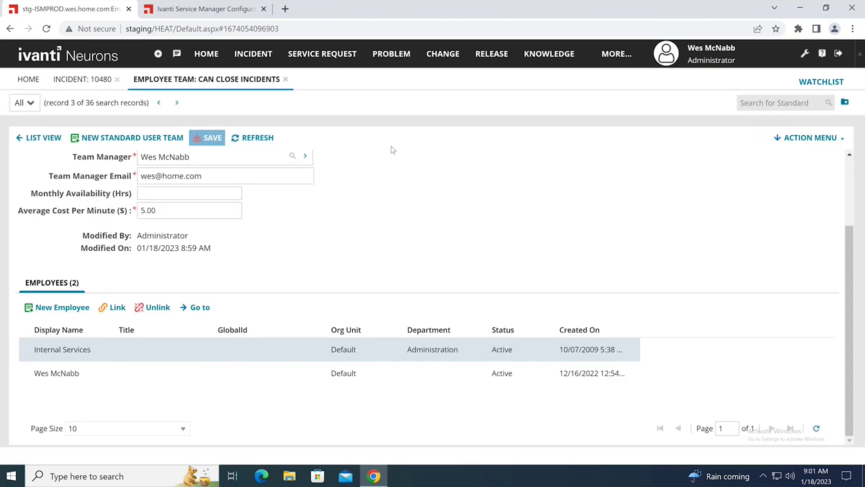
left_click(78, 84)
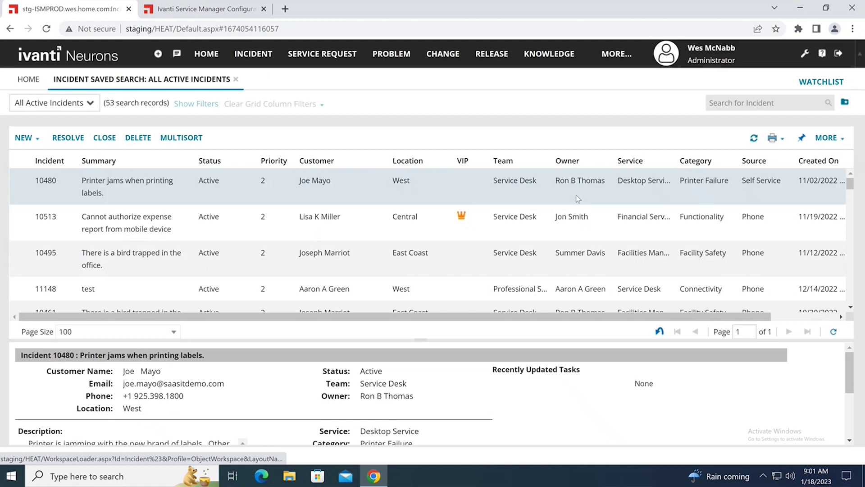
Reopen incident 10480 and see Closed now offered in Status, leaving it Active
double_click(576, 195)
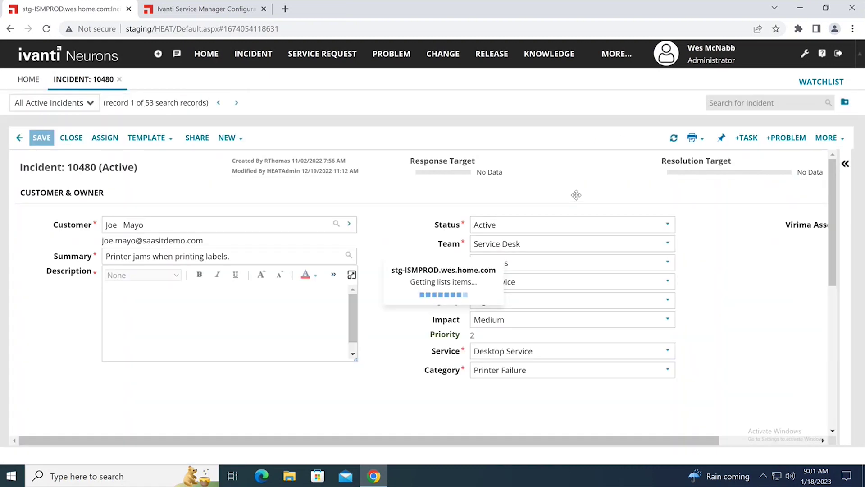
left_click(667, 225)
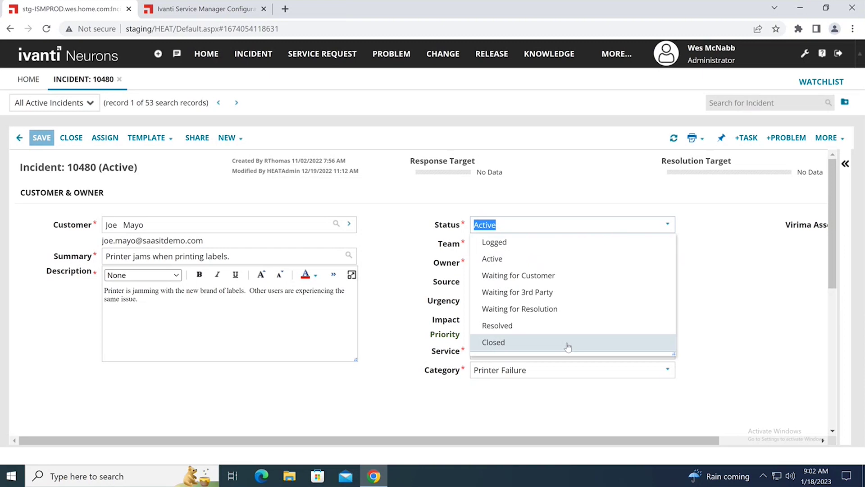
left_click(734, 222)
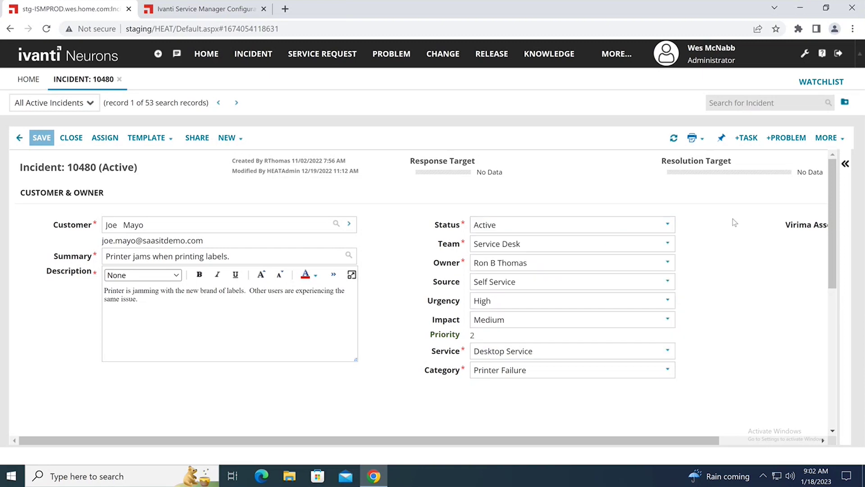